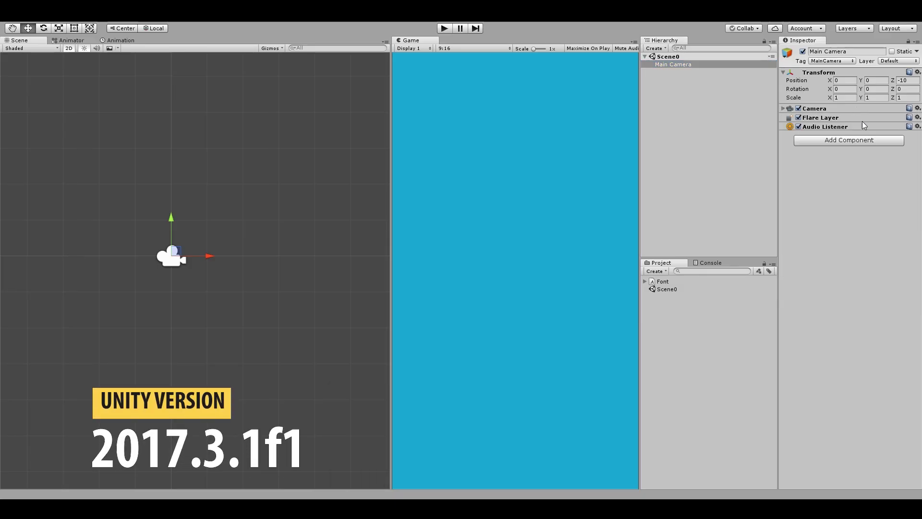
Add a 3D Text object at the scene's top level and set its text to T
left_click(785, 109)
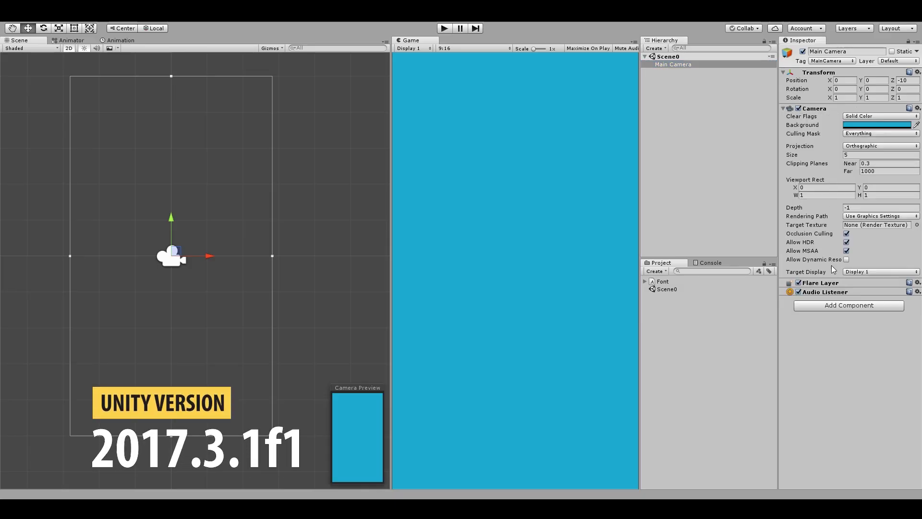
left_click(685, 90)
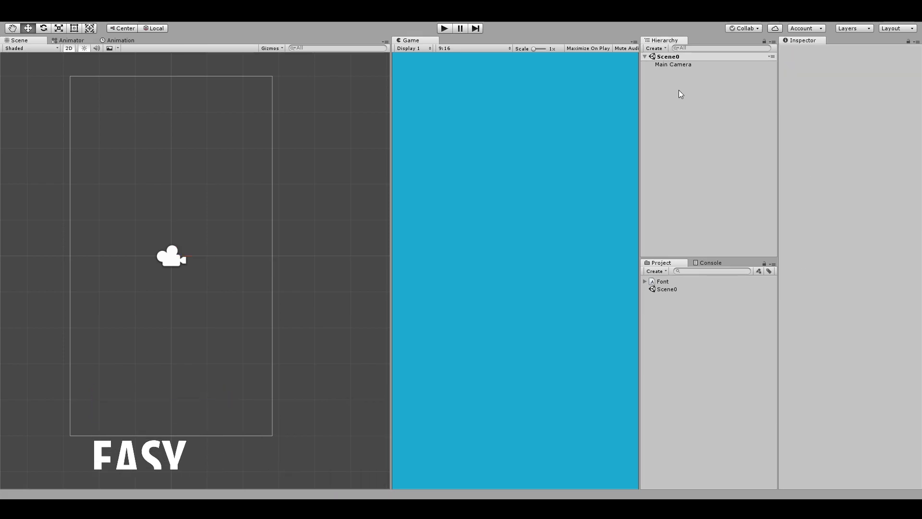
right_click(679, 90)
mouse_move(711, 180)
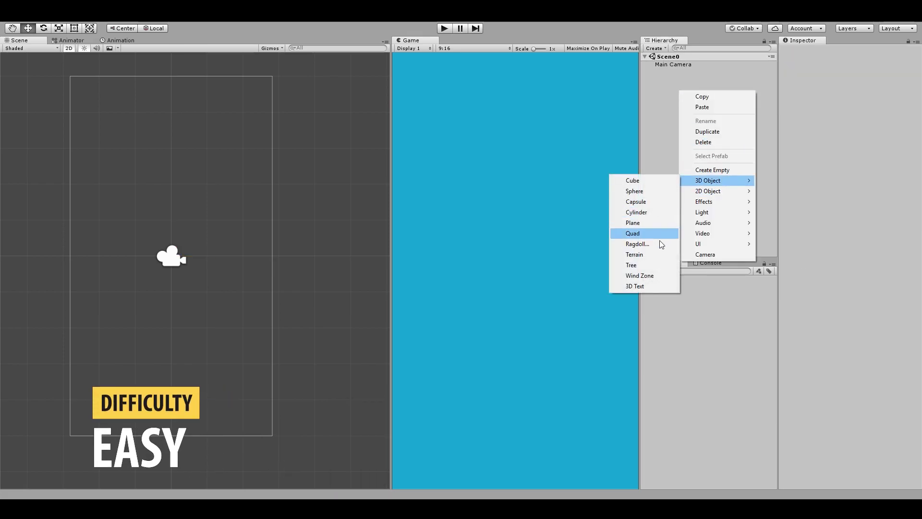
left_click(646, 286)
left_click(817, 161)
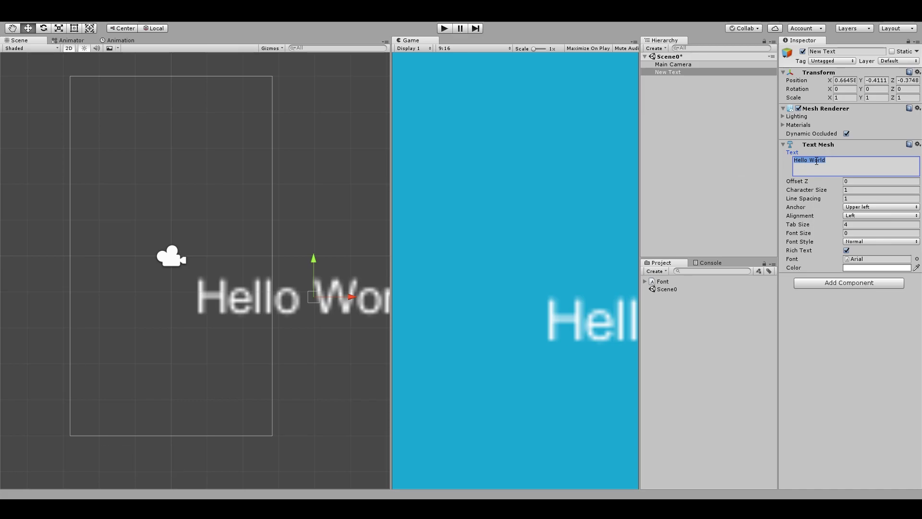
type("T")
Rename the new 3D text object to Text
left_click(684, 72)
left_click(684, 72)
type("Text")
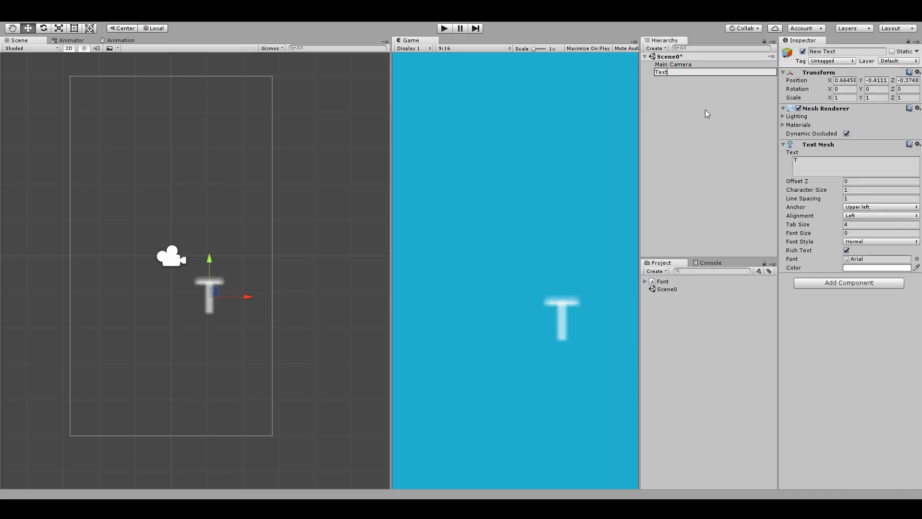
key("Return")
Set the text mesh's anchor to Middle center and assign the project's Font asset to it
left_click(863, 208)
left_click(874, 262)
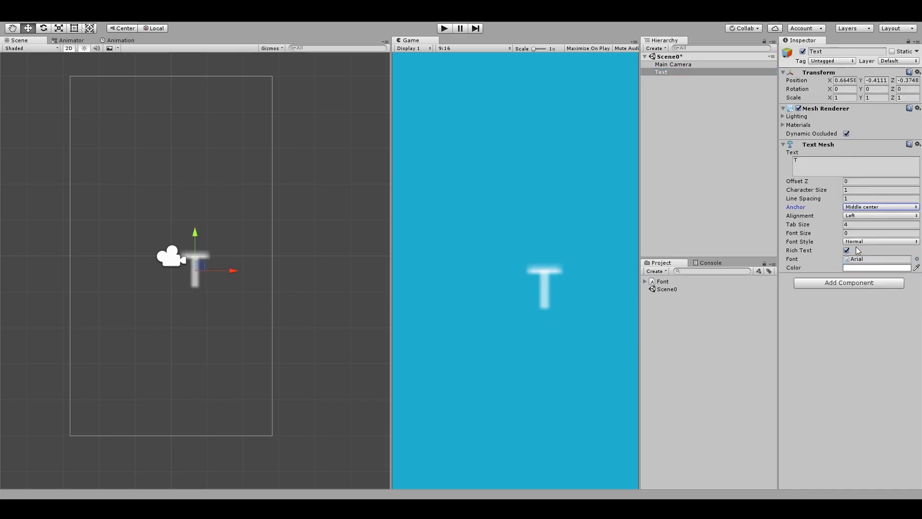
left_click_drag(839, 270, 866, 260)
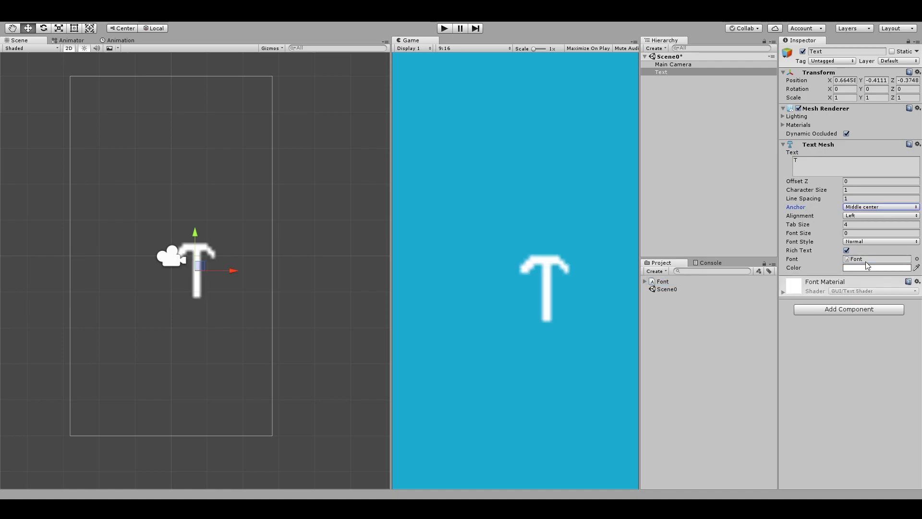
Reset the Text object's transform and deselect it
left_click(917, 72)
left_click(882, 82)
left_click(682, 126)
Create an empty game object at the scene's top level named Text Container
right_click(674, 88)
left_click(696, 169)
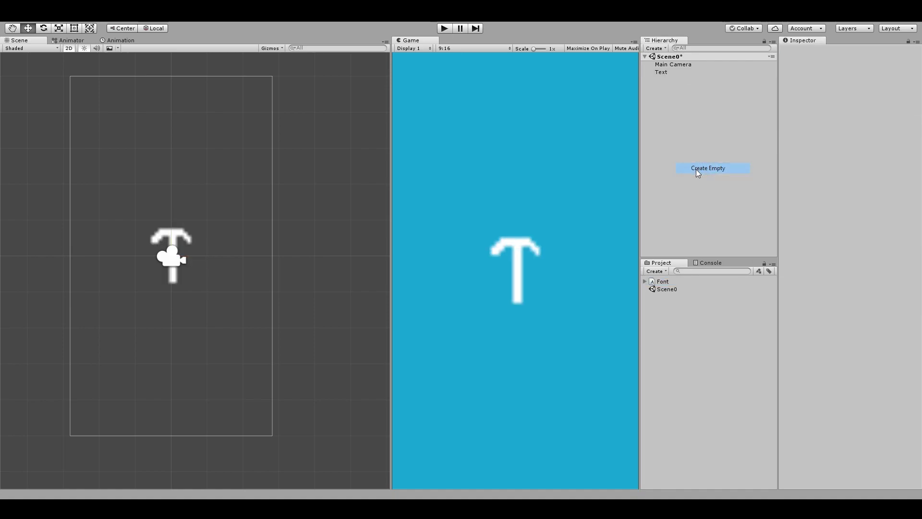
left_click(696, 169)
type("Text Container")
key("Return")
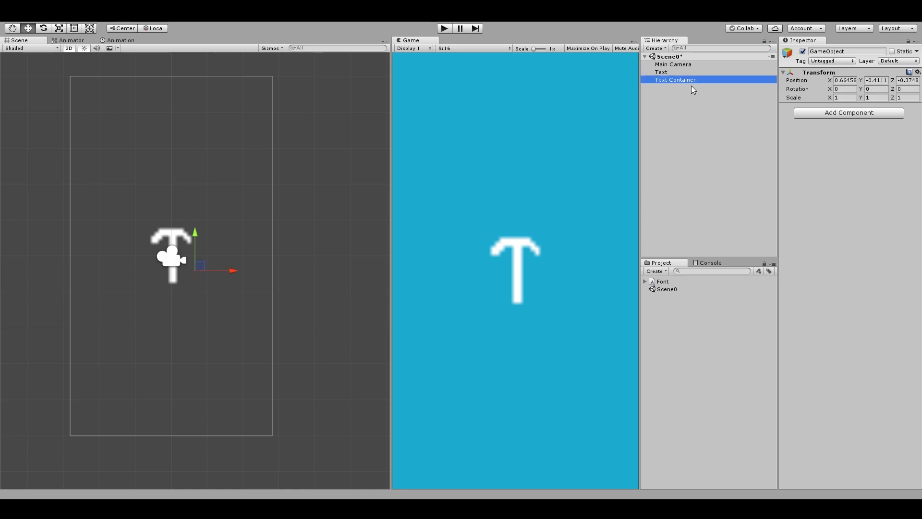
Make Text a child of Text Container and reset the transforms of both objects
left_click_drag(665, 73, 692, 77)
left_click(692, 77)
left_click(918, 72)
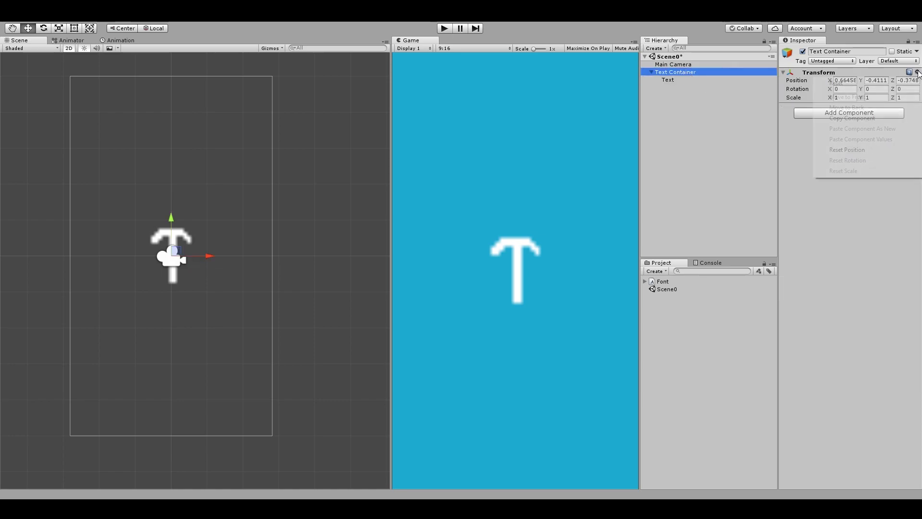
left_click(907, 85)
left_click(664, 80)
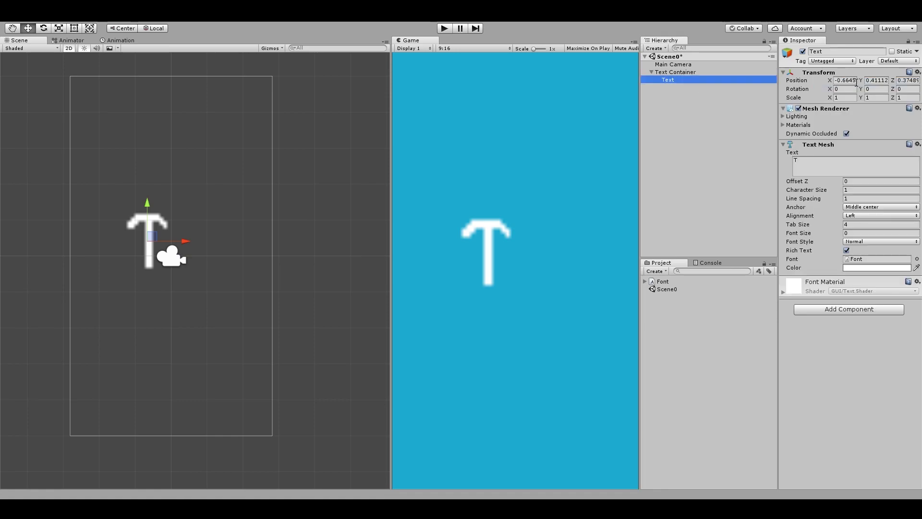
left_click(917, 72)
left_click(904, 84)
Scale Text Container to 0.2 on all axes and move it to about X -1.22, Y 0.03
left_click(844, 98)
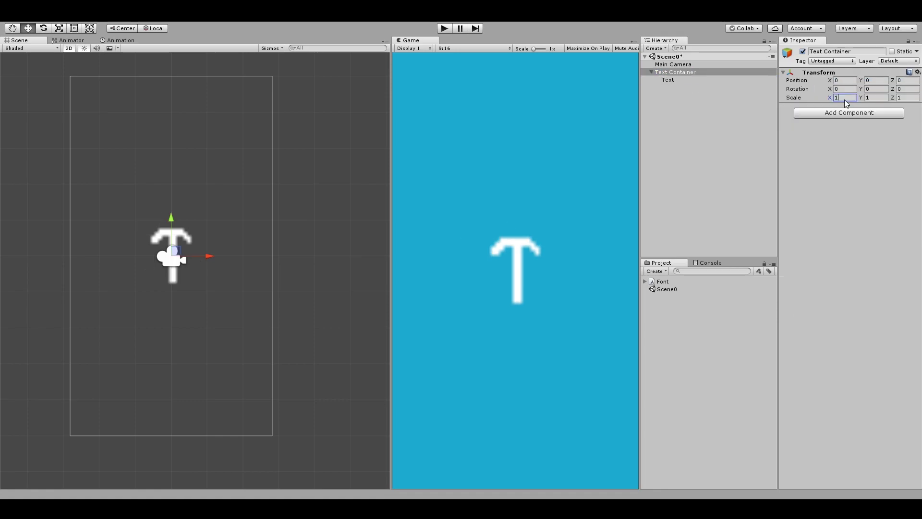
type("0.2")
key("Tab")
type("0.2")
key("Tab")
type("0.2")
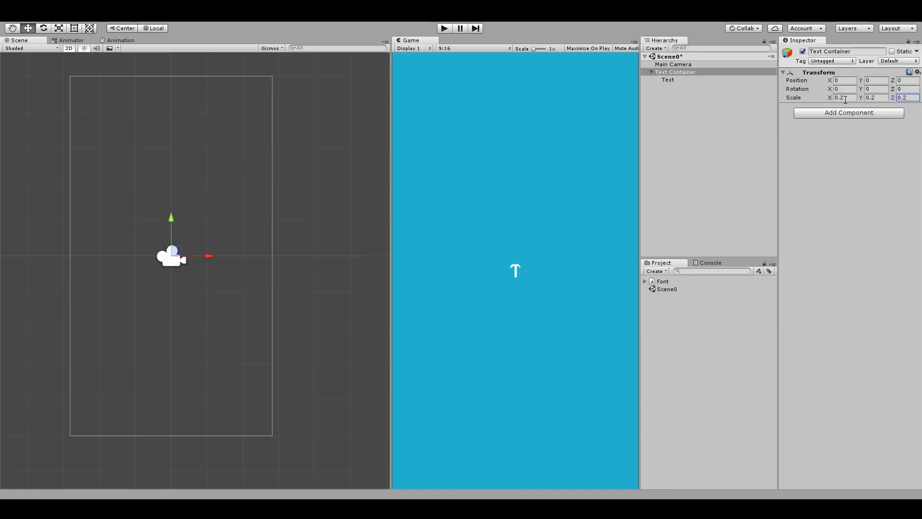
left_click_drag(173, 250, 129, 251)
Add an Animator component to Text Container
left_click(830, 112)
type("An")
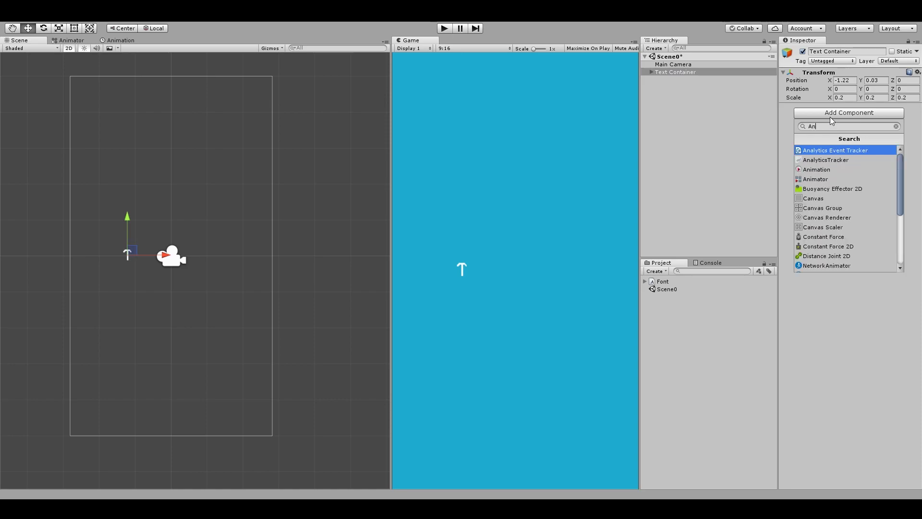
type("imat")
key("Down")
key("Return")
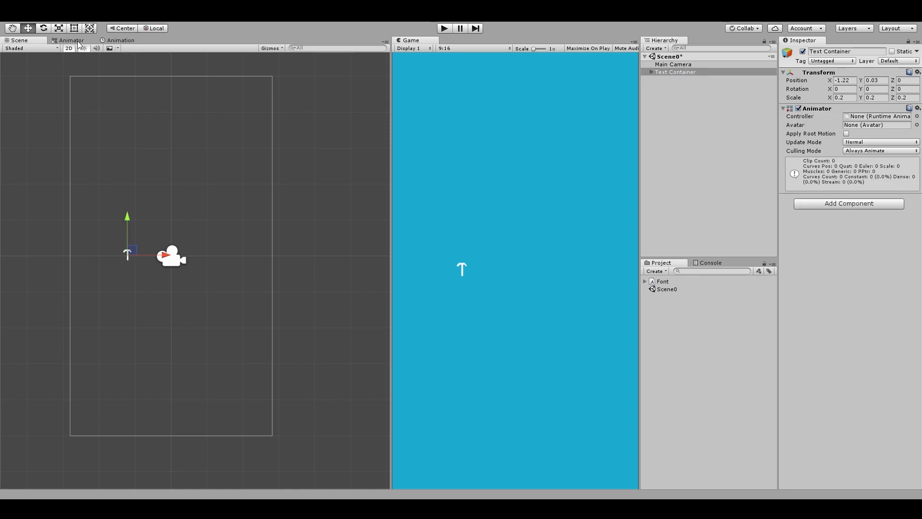
Create an animation clip named SlideUp for Text Container
left_click(118, 40)
left_click(261, 284)
type("Sl")
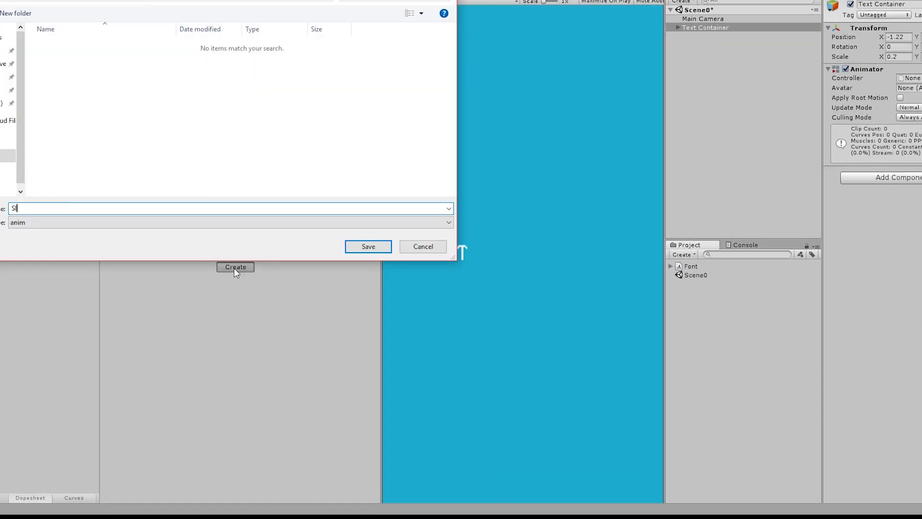
type("ideUp")
key("Return")
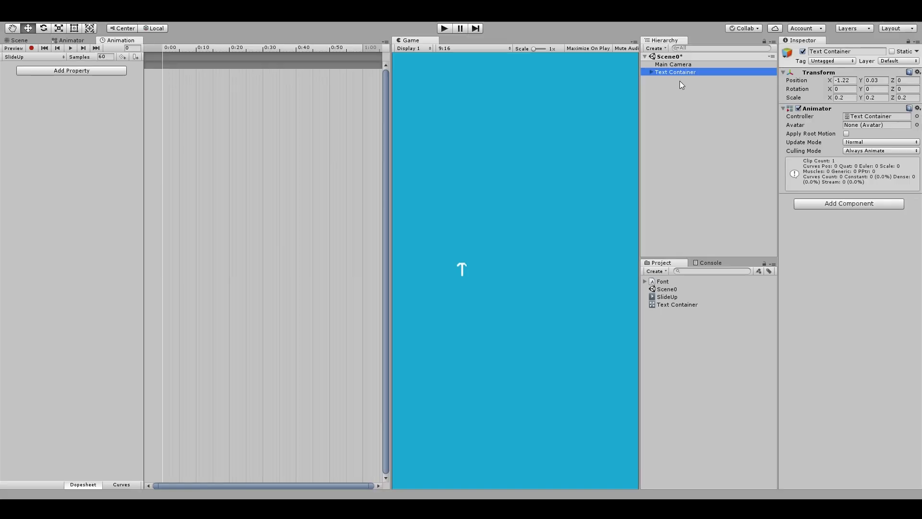
Add the Text child's Position property to the SlideUp clip and move its end keyframe to 0:10
left_click(50, 76)
left_click(132, 78)
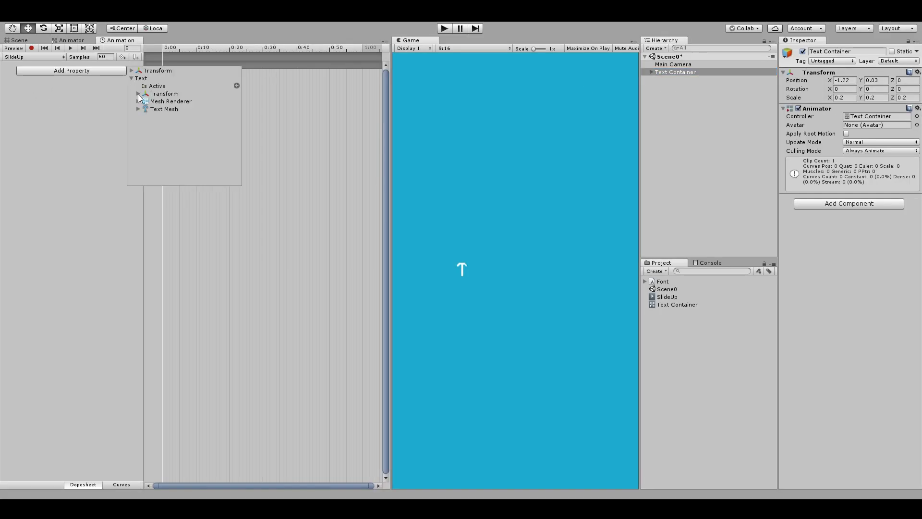
left_click(138, 94)
left_click(237, 101)
left_click_drag(370, 65, 179, 48)
Record a keyframe at frame 5 of the SlideUp clip with Text's Y position set to 1
left_click(32, 48)
left_click(668, 80)
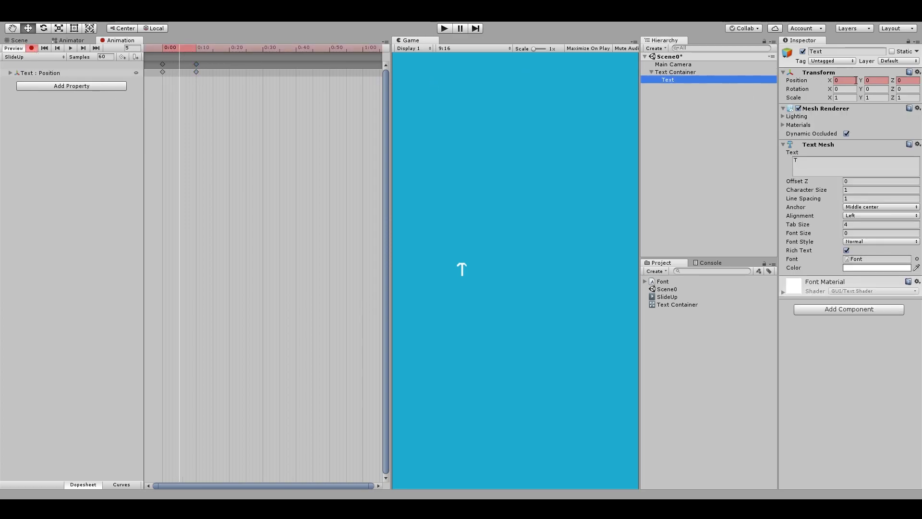
left_click_drag(861, 82, 884, 86)
type("1")
left_click(32, 48)
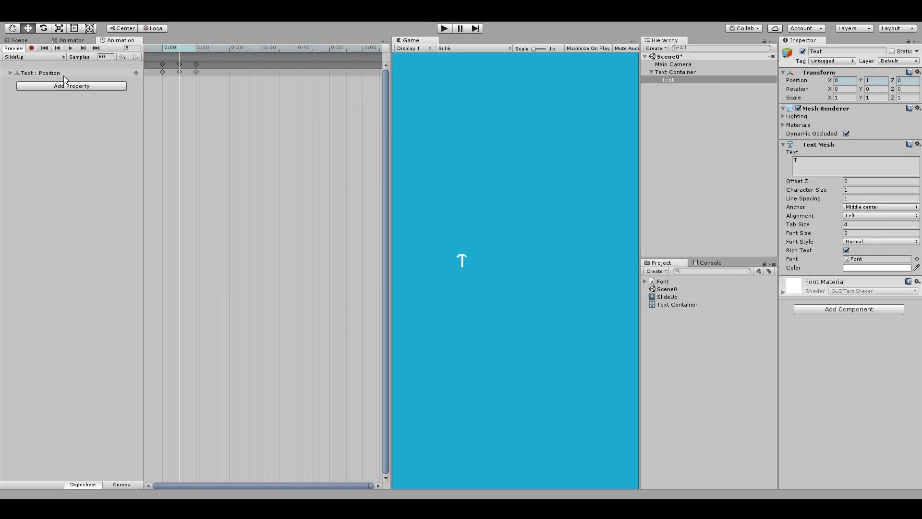
Preview the SlideUp clip and run the scene to check how its state plays in the Animator
key("space")
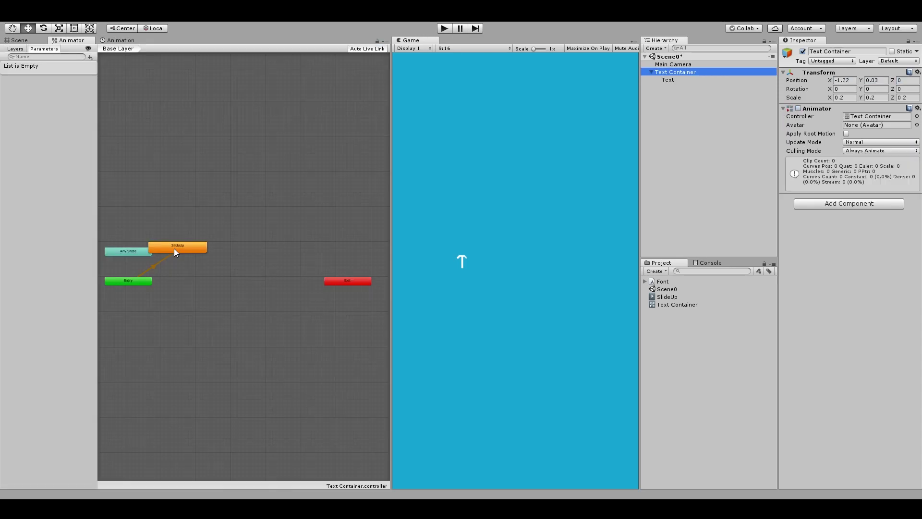
left_click_drag(175, 252, 201, 241)
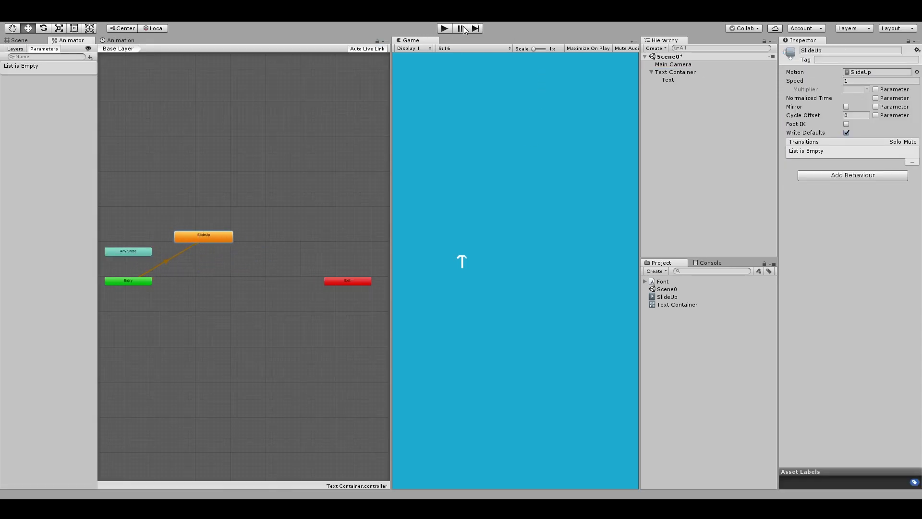
left_click(444, 29)
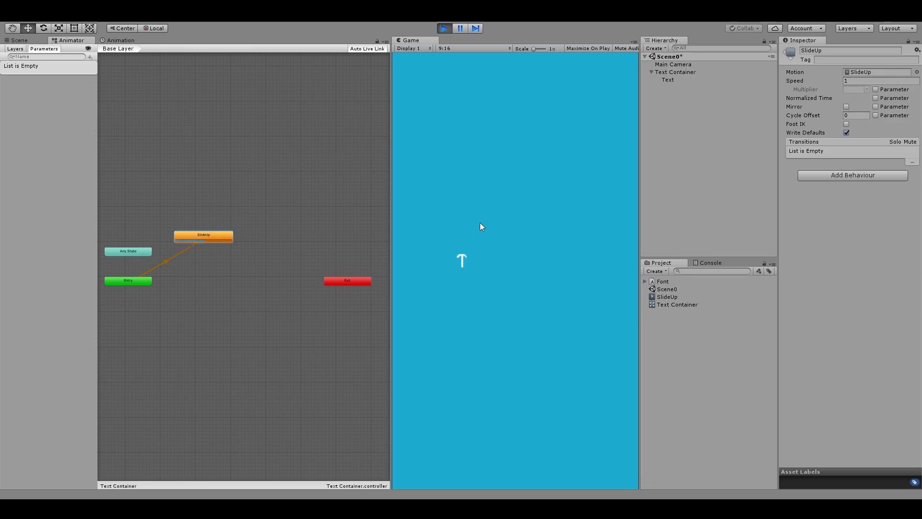
Create an empty state in the Animator's base layer and name it Idle
right_click(198, 277)
mouse_move(214, 284)
left_click(124, 282)
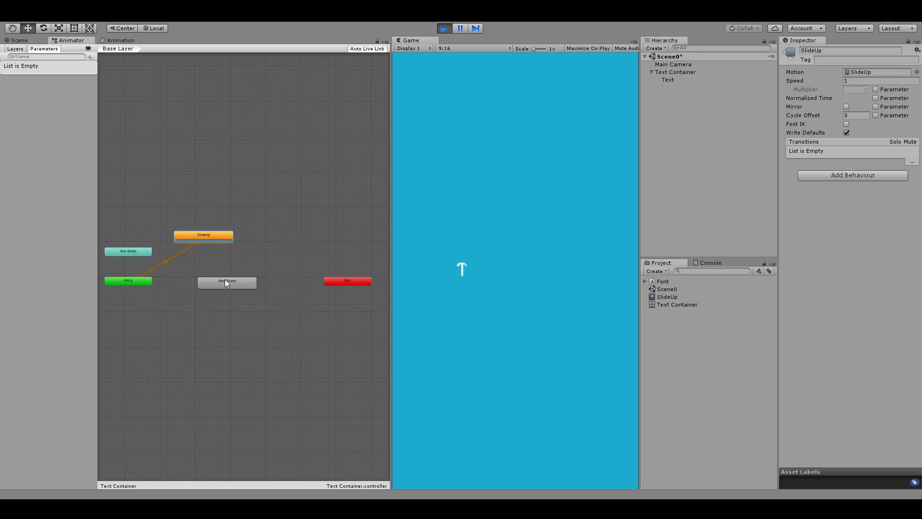
left_click(225, 280)
left_click(836, 50)
type("Idle")
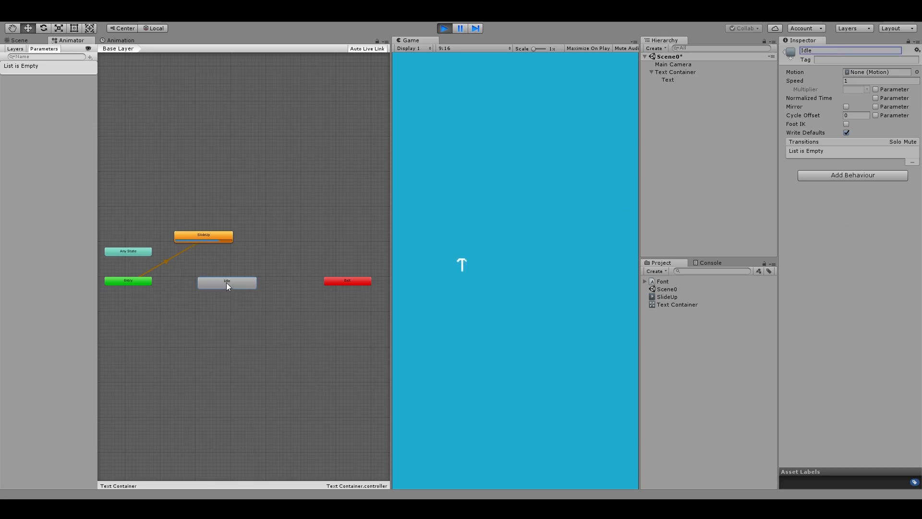
Make Idle the layer's default state and move the SlideUp state below it
right_click(226, 283)
left_click(247, 306)
left_click_drag(204, 236, 221, 352)
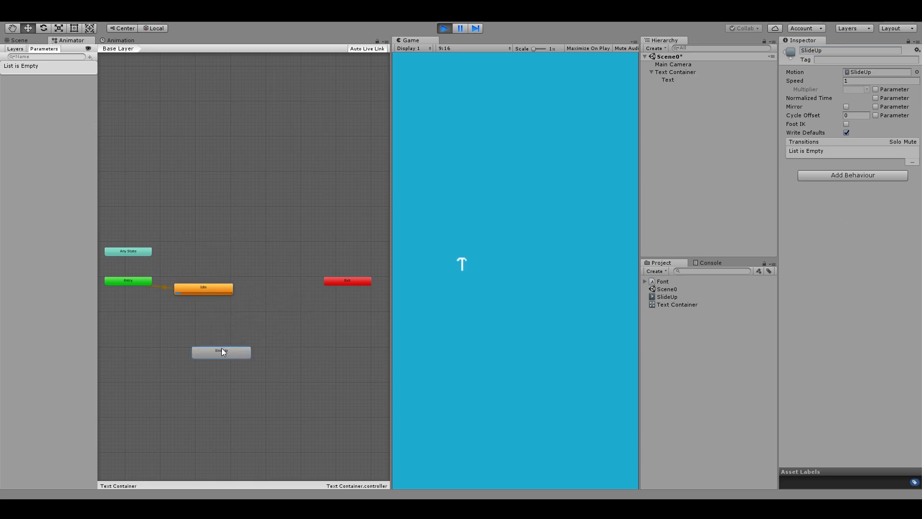
Make a transition from the Idle state to the SlideUp state
scroll(185, 300, "up", 4)
right_click(217, 281)
left_click(241, 286)
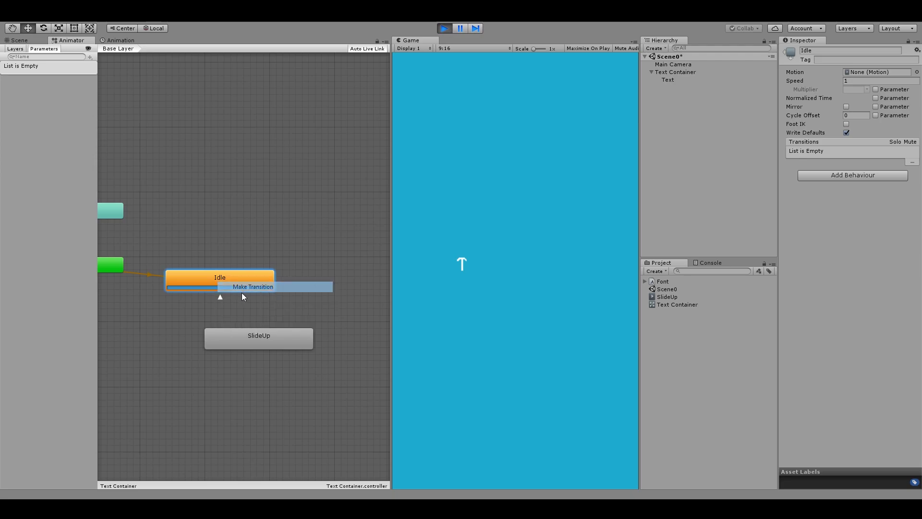
left_click(259, 339)
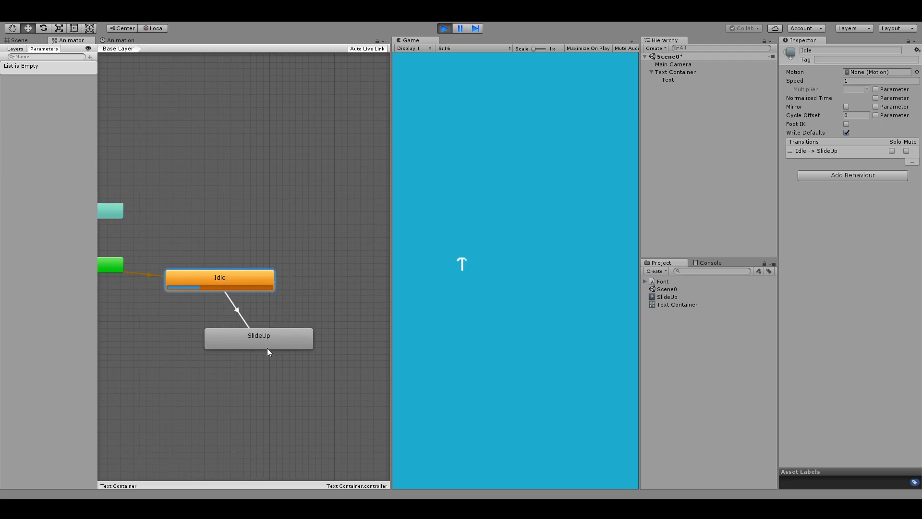
Add a condition to the Idle to SlideUp transition and stop the running scene
left_click(238, 312)
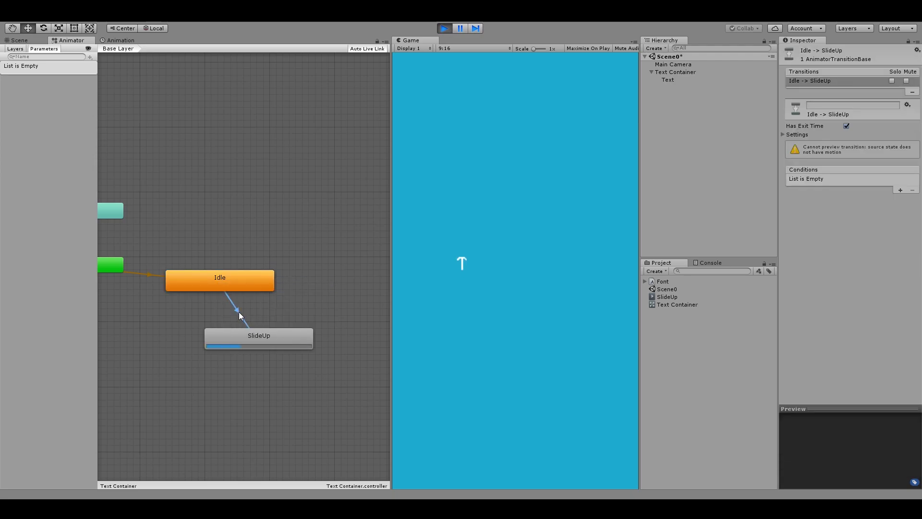
left_click(900, 191)
key("ctrl+p")
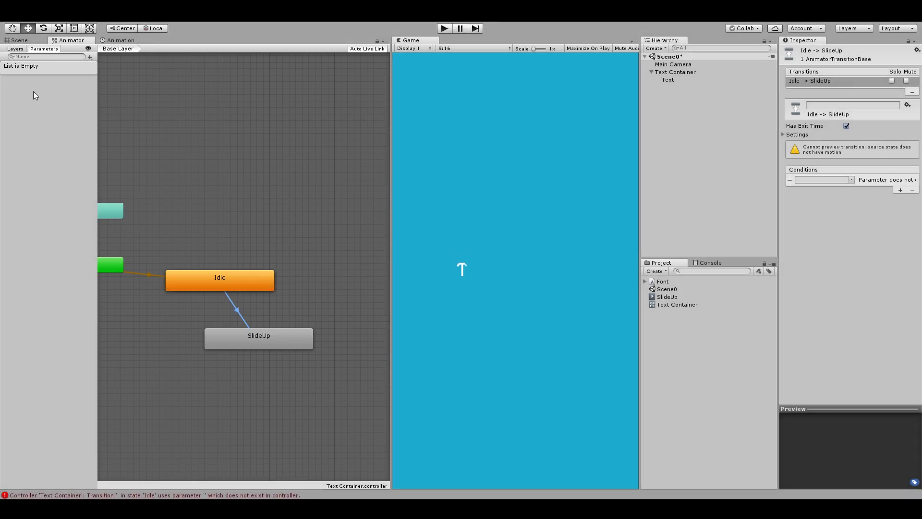
Add a trigger parameter named DoAnimation to the animator controller
left_click(90, 57)
left_click(103, 99)
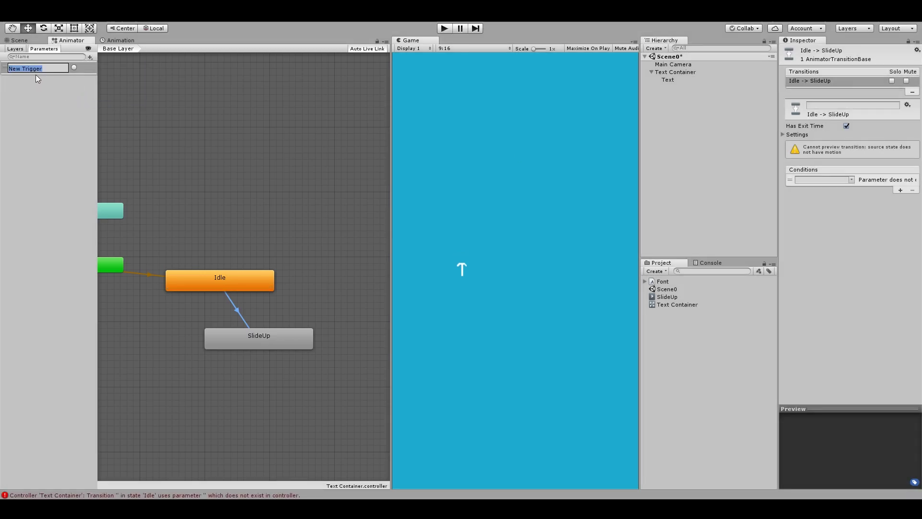
type("DoAnimation")
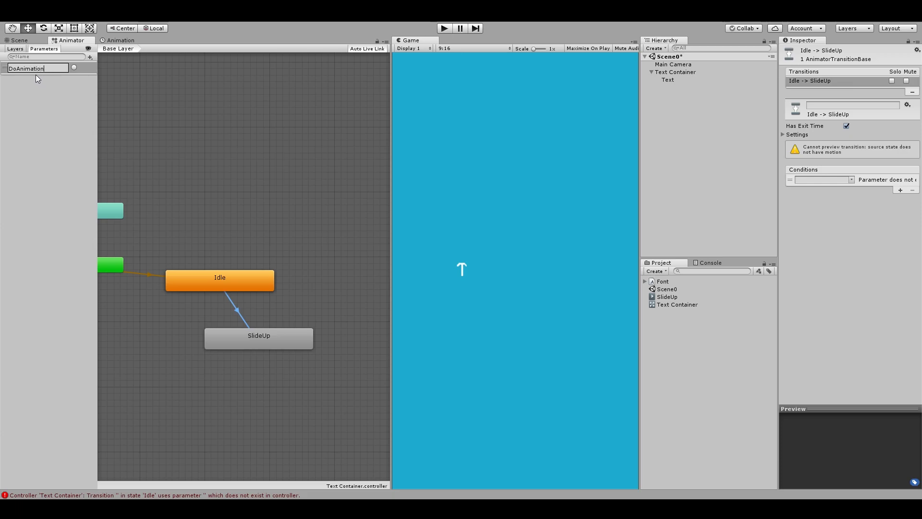
key("Return")
Rename the SlideUp state to Animation
left_click(278, 343)
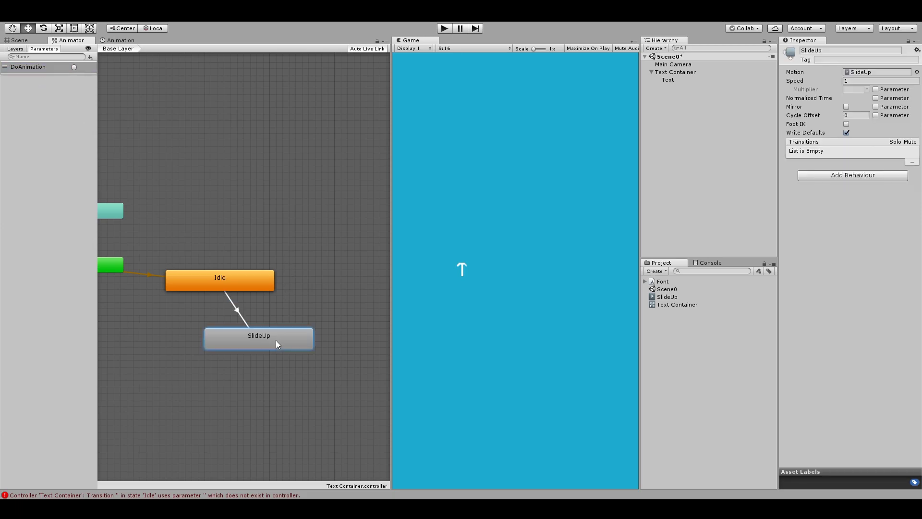
left_click(837, 50)
type("Animation")
Set the condition of the Idle to Animation transition to DoAnimation and turn off its Has Exit Time option
left_click(78, 69)
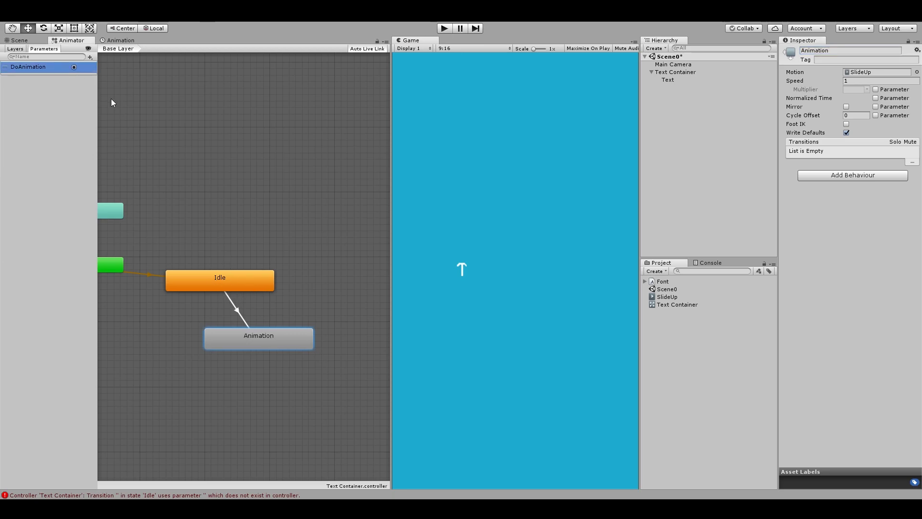
left_click(237, 310)
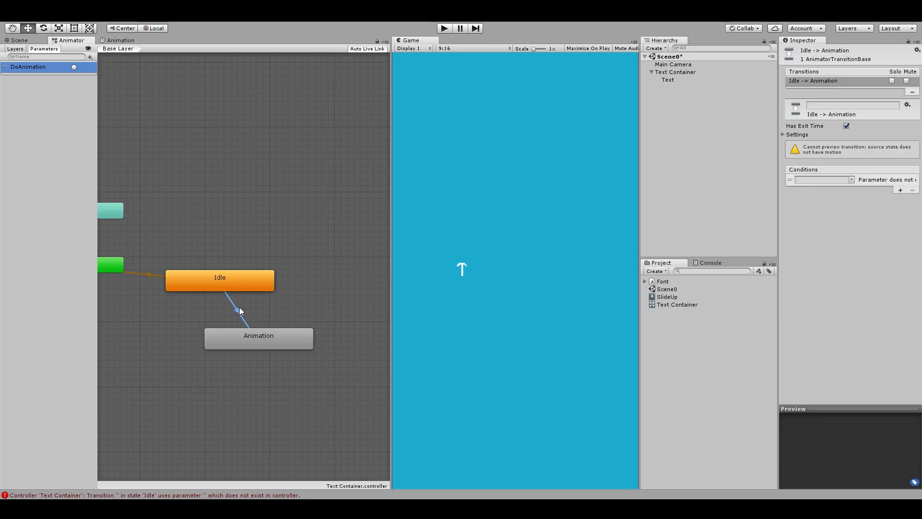
left_click(855, 180)
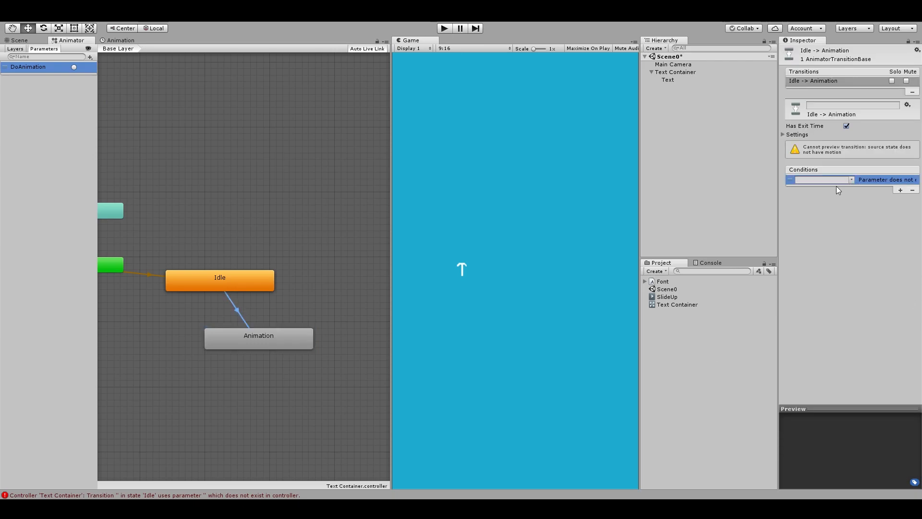
left_click(851, 182)
left_click(862, 191)
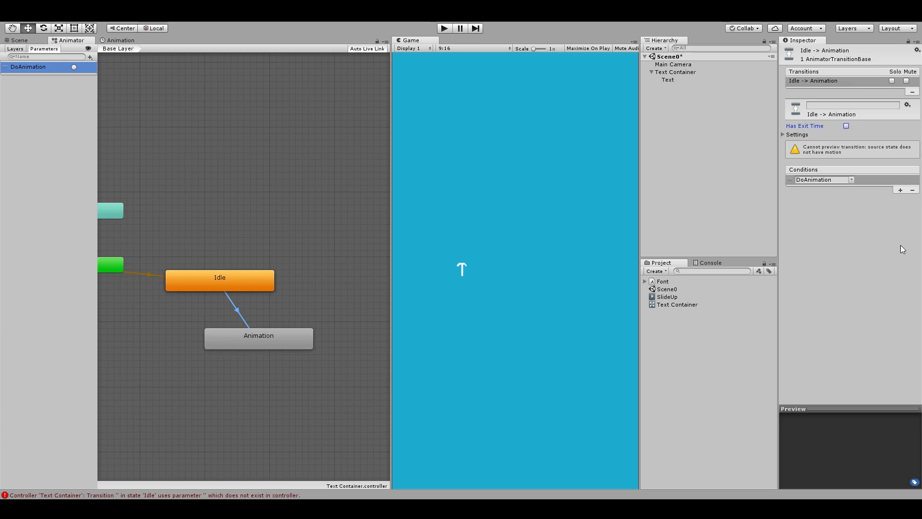
Make a transition from the Animation state back to the Idle state and select it
right_click(285, 340)
left_click(301, 347)
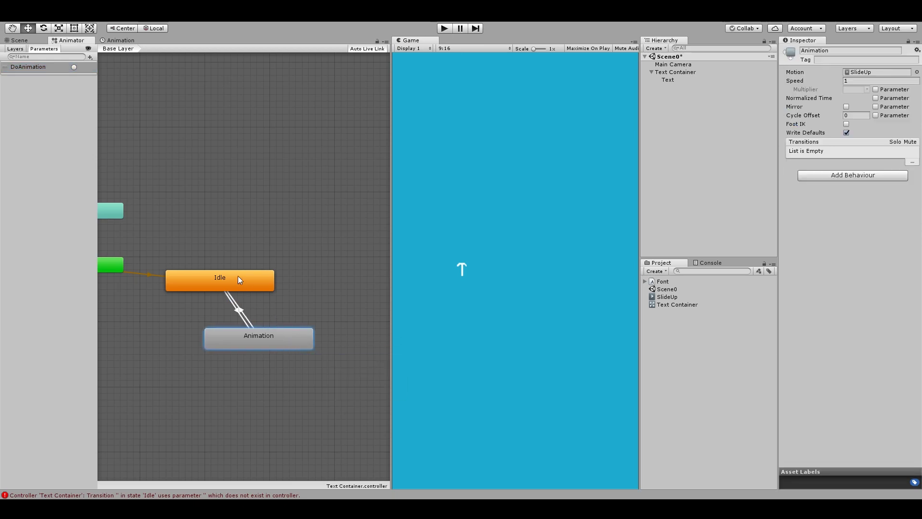
left_click(239, 279)
left_click(244, 312)
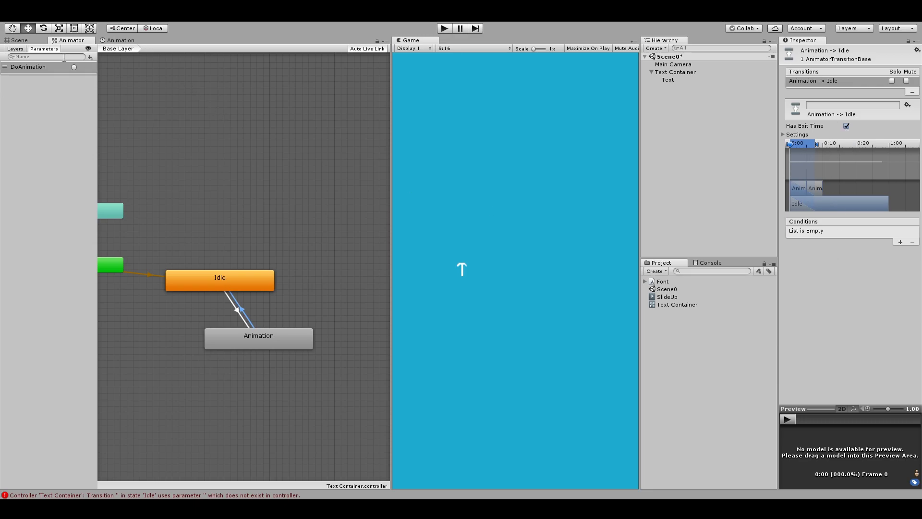
Run the scene and fire the DoAnimation trigger to test the animation
left_click(445, 27)
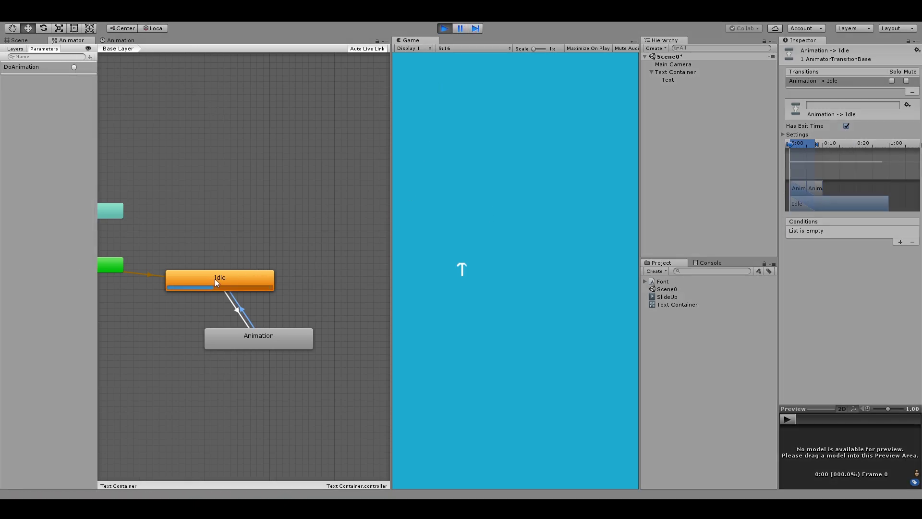
left_click(74, 67)
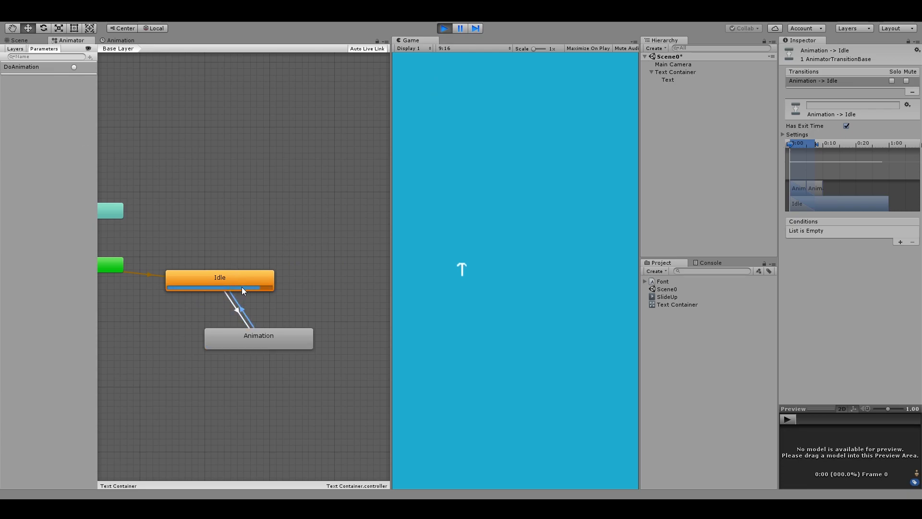
left_click(74, 67)
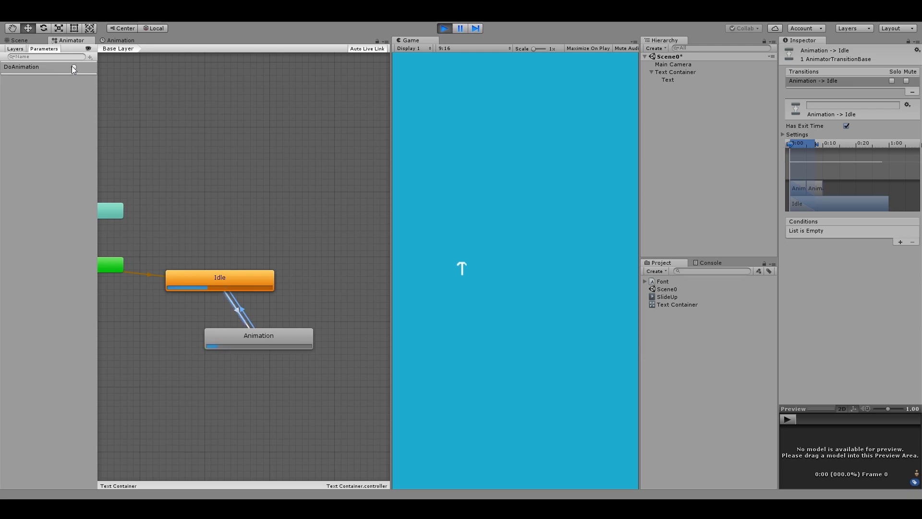
Turn off Loop Time on the SlideUp clip, then retest the DoAnimation trigger and stop the scene
left_click(663, 297)
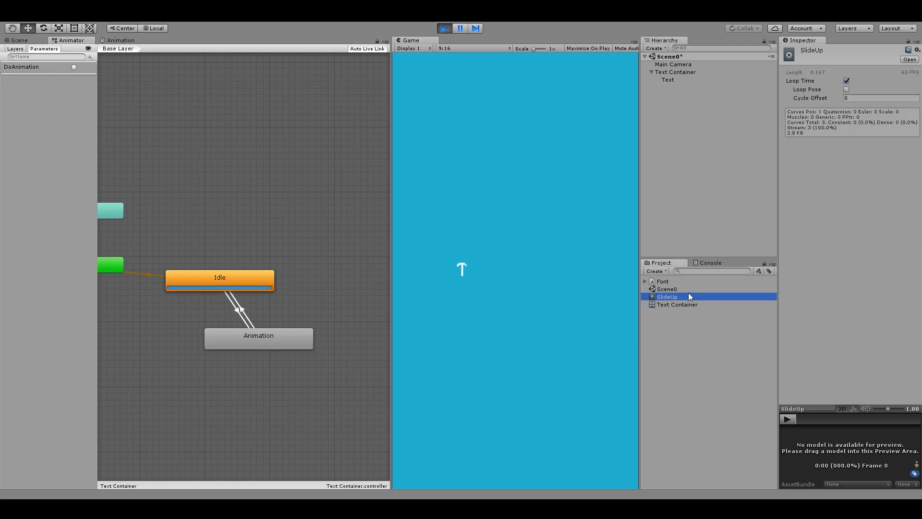
left_click(846, 81)
left_click(144, 130)
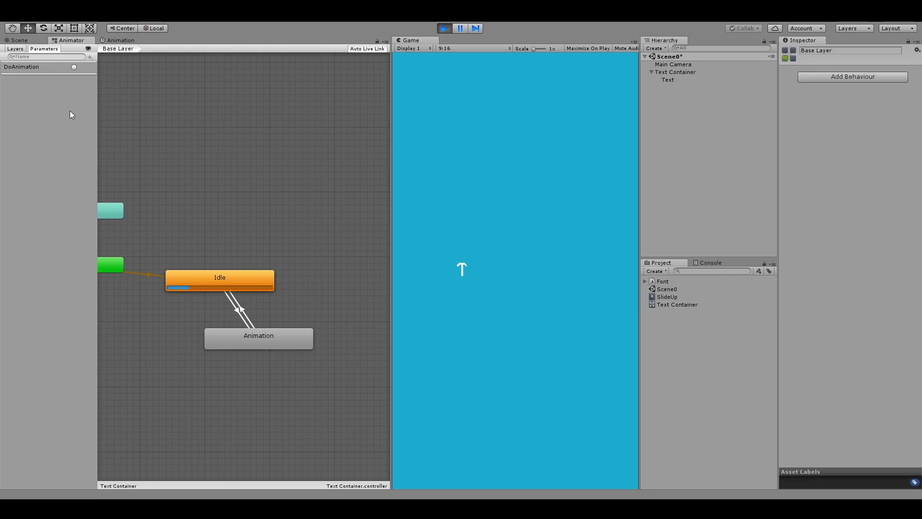
left_click(74, 67)
key("ctrl+p")
Create a project folder named Animations
left_click(655, 271)
left_click(681, 169)
type("Animations")
key("Return")
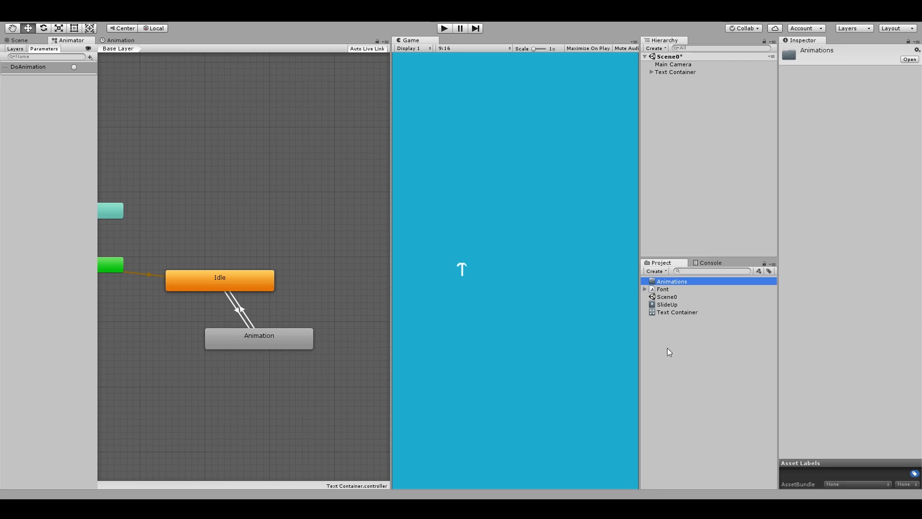
Move the SlideUp clip and the Text Container controller into the Animations folder
left_click(669, 305)
left_click(670, 312, "ctrl")
left_click_drag(670, 305, 673, 282)
Make a prefab of Text Container named Animated Text Prefab and delete its instance from the scene
left_click_drag(667, 72, 690, 320)
left_click(691, 306)
type("Animated")
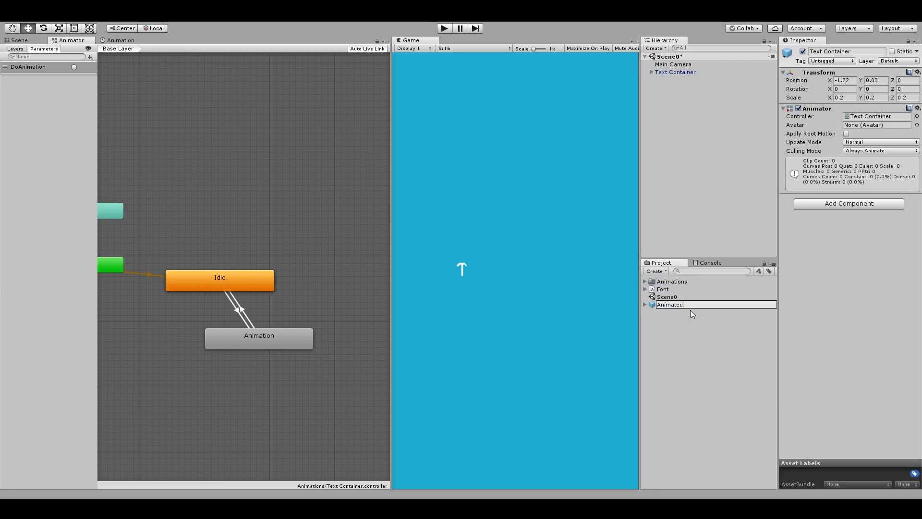
type(" Text Prefab")
key("Return")
left_click(698, 72)
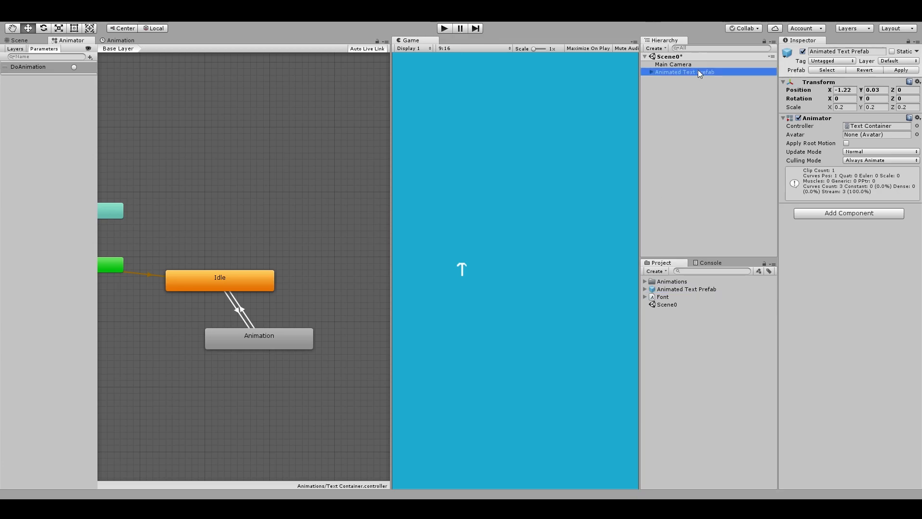
key("Delete")
Create an empty GameObject in the scene and reset its transform
right_click(688, 90)
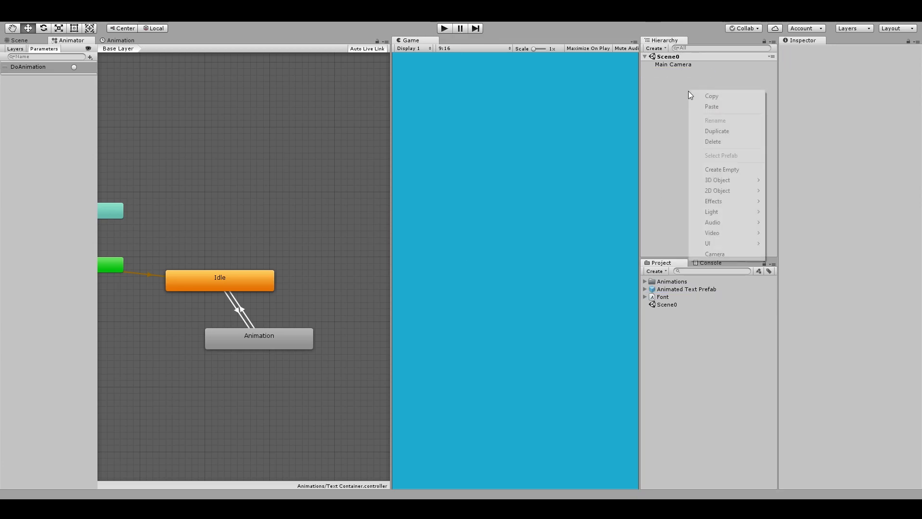
left_click(725, 170)
left_click(918, 72)
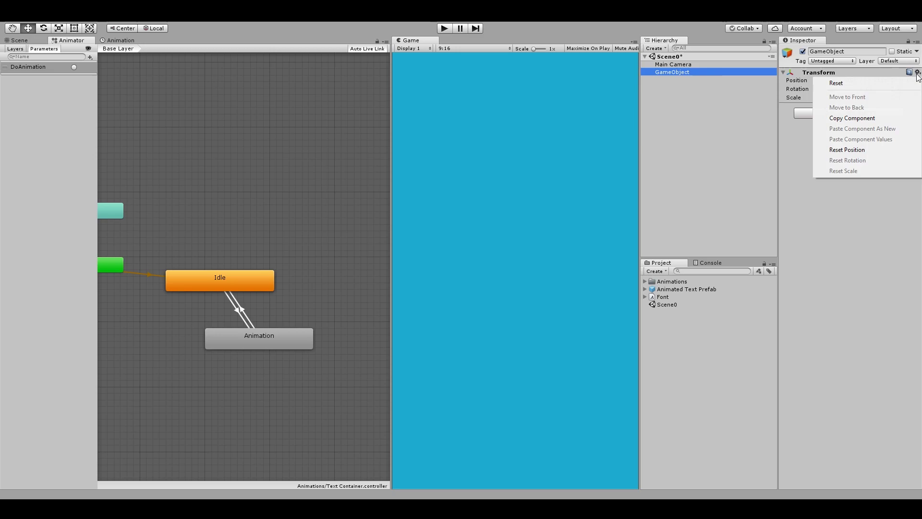
left_click(902, 82)
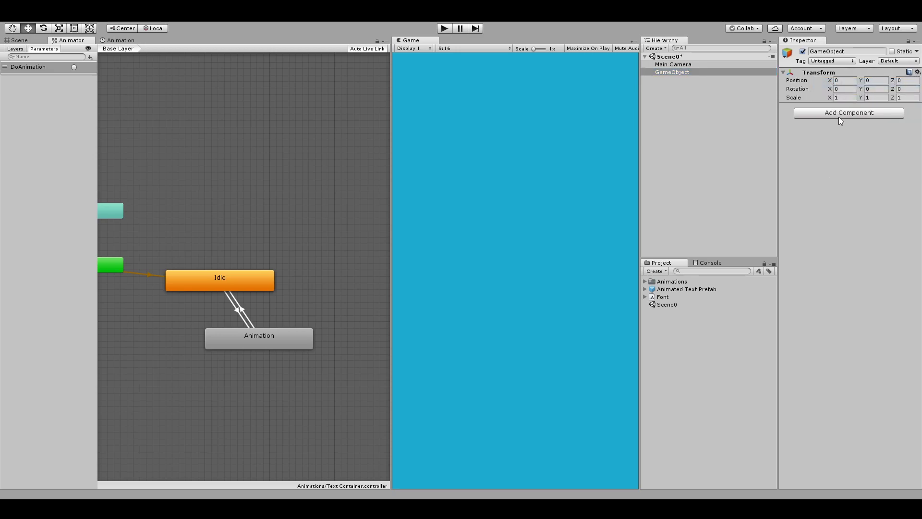
Place two instances of Animated Text Prefab as children of the empty GameObject
left_click_drag(687, 289, 689, 74)
left_click(690, 290)
left_click_drag(690, 290, 690, 83)
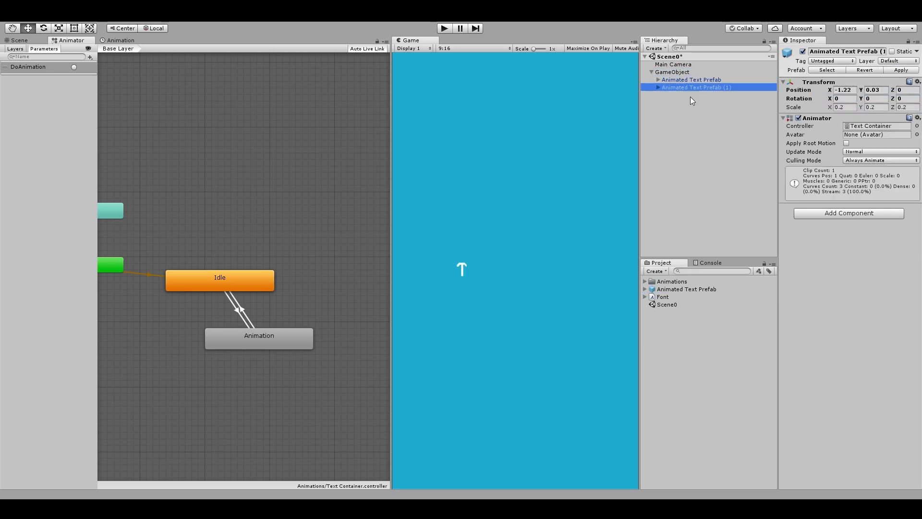
Duplicate and space out the letter prefabs in the scene and set the text of one letter to "a"
left_click(19, 40)
left_click_drag(168, 255, 178, 255)
key("ctrl+d")
left_click(658, 87)
left_click_drag(177, 256, 231, 262)
left_click(675, 95)
type("a")
Duplicate more letter prefabs and set their texts to "T" and "o" for the word To
key("ctrl+d")
Duplicate further letter prefabs and set their texts to spell Play, completing the row "Tap To Play"
key("ctrl+d")
type("T")
left_click(817, 173)
type("o")
key("ctrl+d")
key("ctrl+d")
key("ctrl+d")
key("ctrl+d")
left_click(674, 126)
type("P")
left_click(677, 172)
type("y")
left_click(678, 119)
left_click(697, 141, "shift")
left_click(696, 103, "shift")
left_click(690, 197)
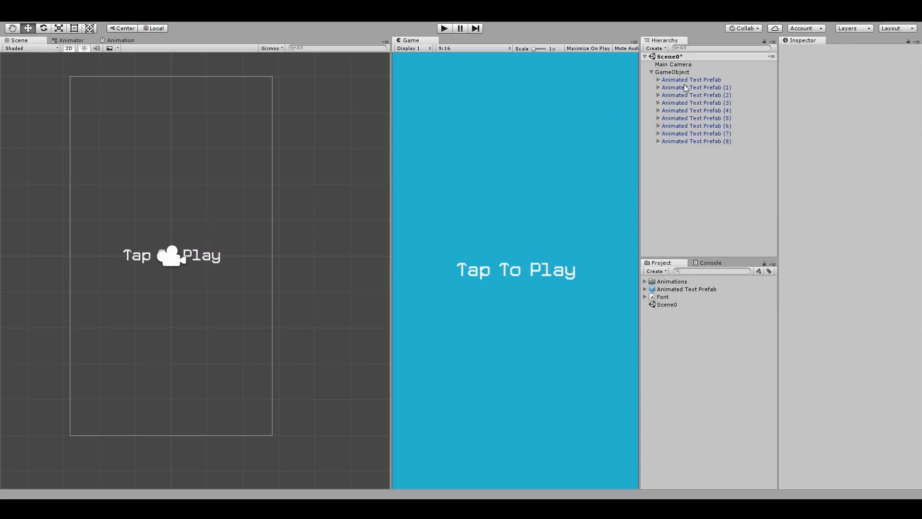
Add a new script component named SequenceAnimator to the parent GameObject
left_click(674, 72)
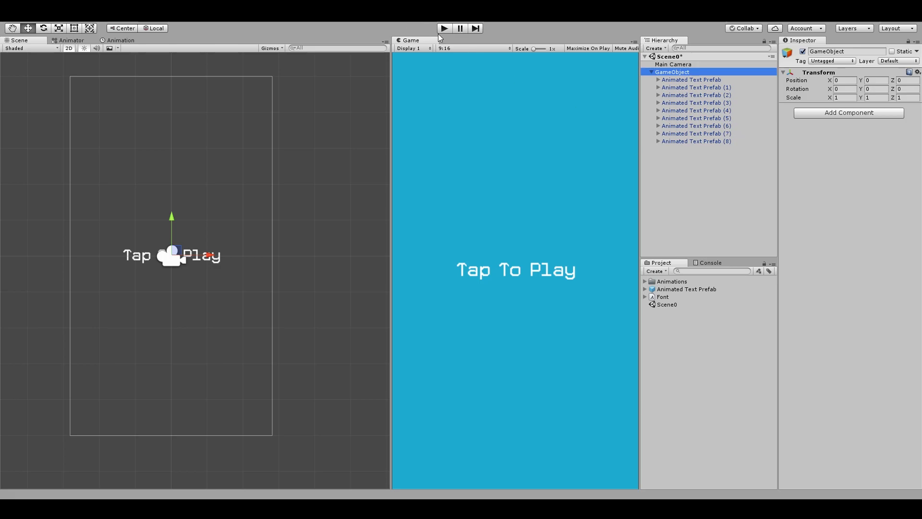
left_click(68, 40)
left_click(846, 113)
type("Seq")
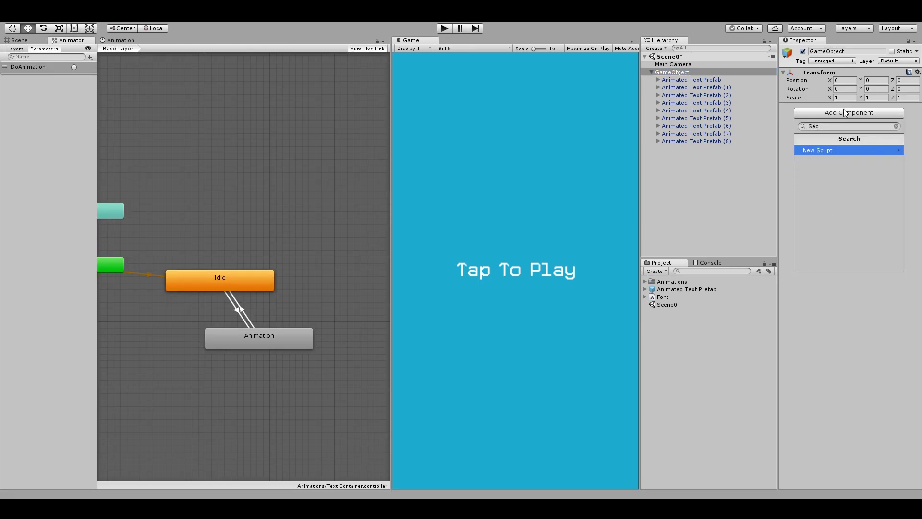
key("Return")
key("Return")
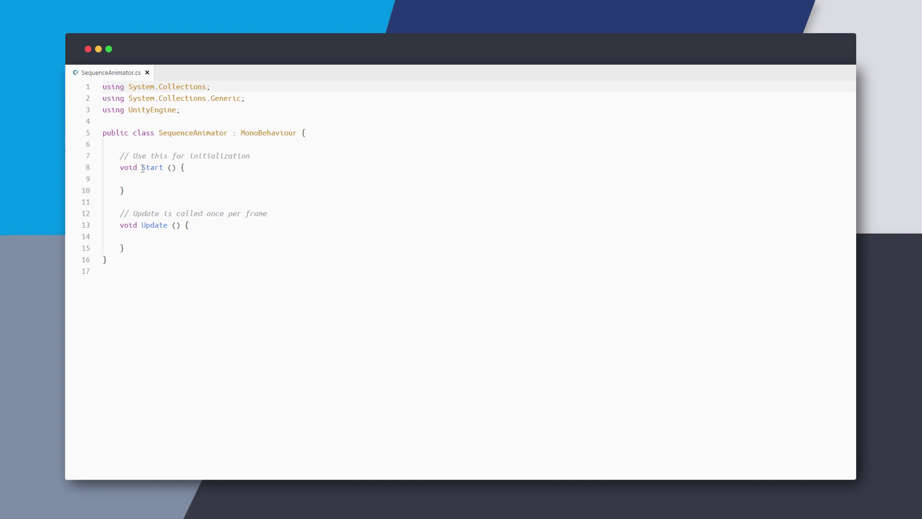
left_click(164, 179)
type("Get")
key("BackSpace")
key("BackSpace")
key("BackSpace")
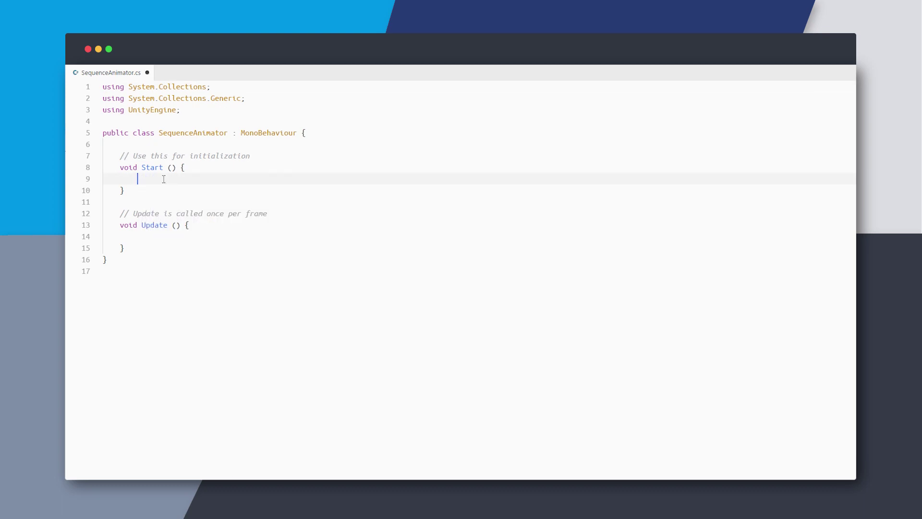
Save SequenceAnimator.cs and delete the initialization comment above the Start method
key("ctrl+s")
left_click_drag(250, 167, 120, 167)
key("BackSpace")
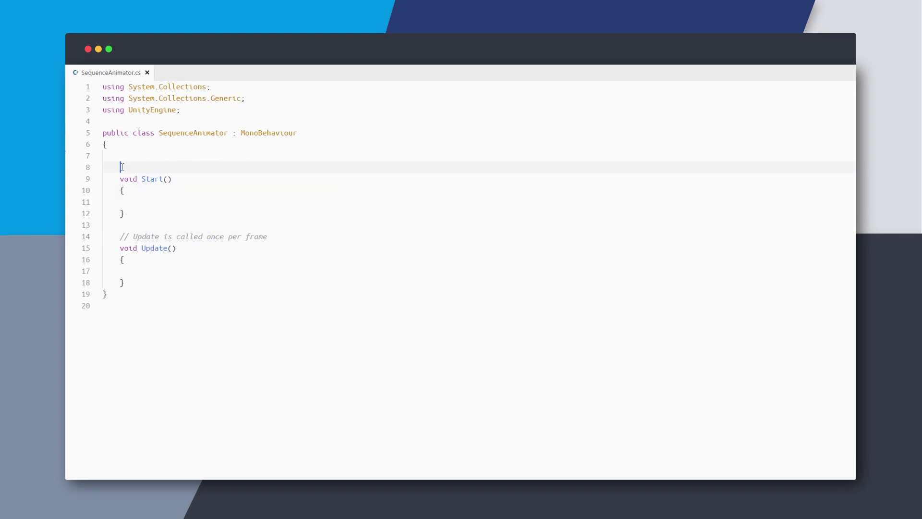
Declare a List<Animator> field named _animators above the Start method
type("List<Animator")
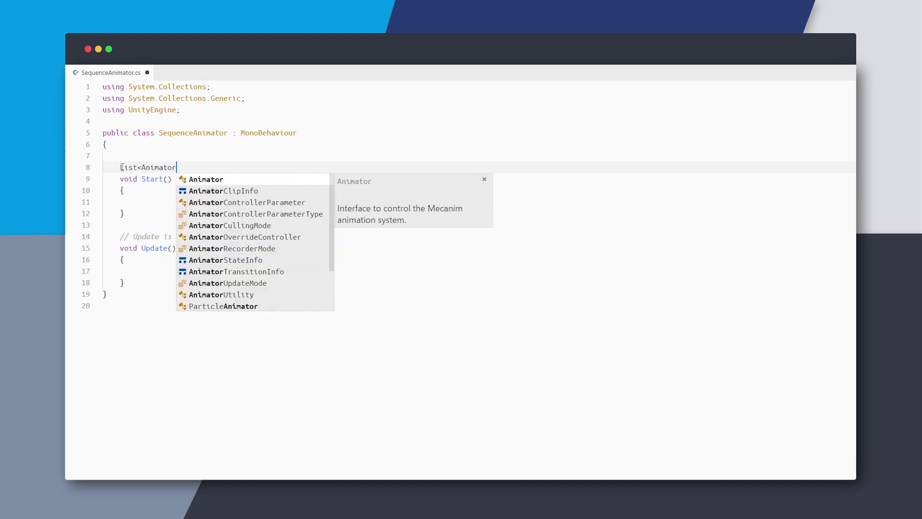
type("> _animators;")
key("Return")
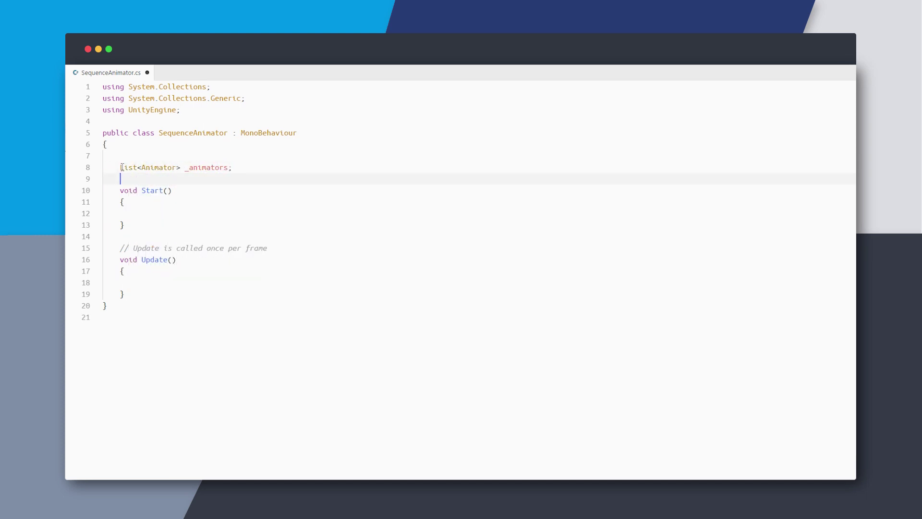
In Start, assign _animators a new List<Animator> built from GetComponentsInChildren<Animator>()
key("Down")
key("Down")
key("Down")
type("_animators = new List")
key("Tab")
type("(")
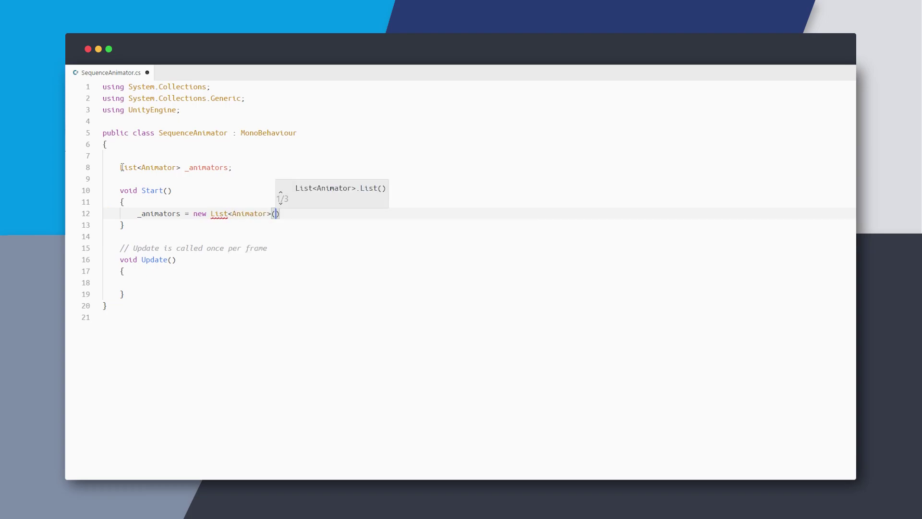
type("GetComponentsInChildren<An")
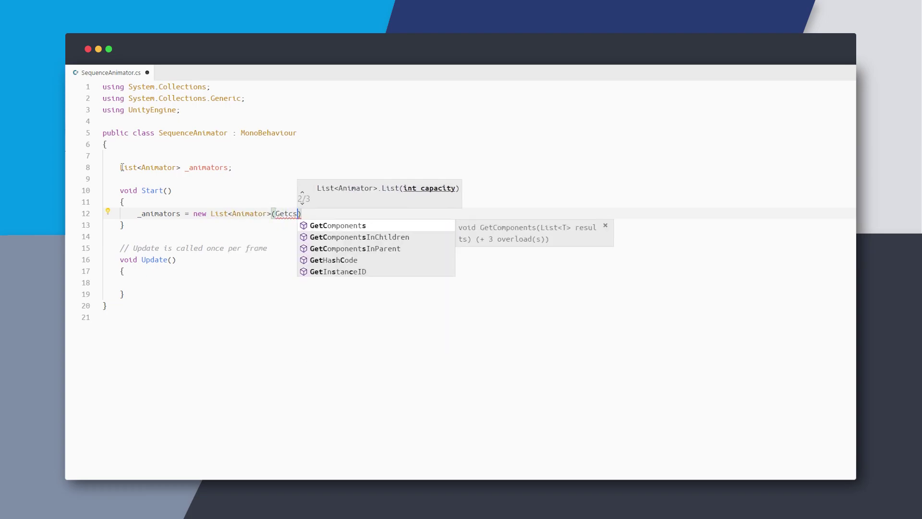
type("imator>());")
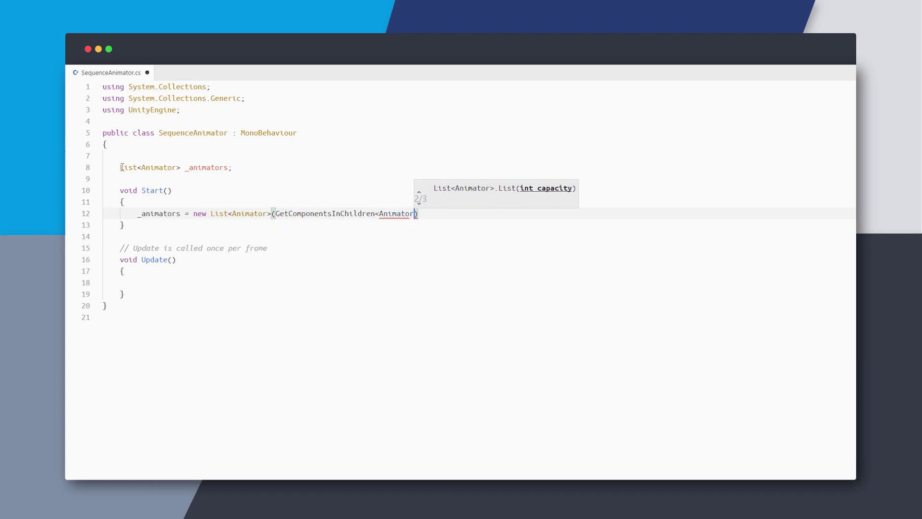
left_click(158, 214)
Delete the Update method and its comment, and add StartCoroutine(DoAnimation()); at the end of Start
mouse_move(126, 294)
left_mouse_down()
mouse_move(138, 245)
mouse_move(103, 237)
left_mouse_up()
key("BackSpace")
left_click(447, 215)
key("Return")
key("Return")
type("StartCoroutine(")
type("DoAnimation());")
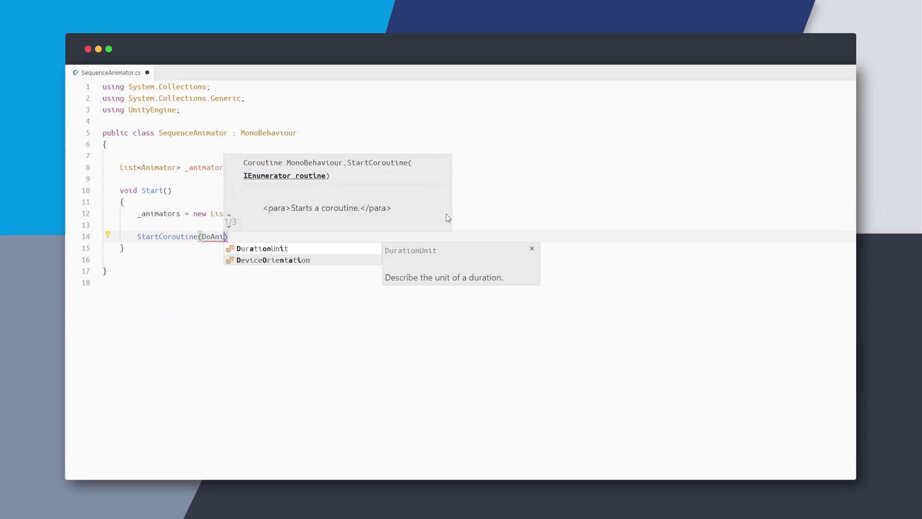
Add an IEnumerator DoAnimation() method containing a while (true) loop below Start
key("Down")
key("Return")
key("Return")
type("IEnumerator Doa")
key("Tab")
type("(){")
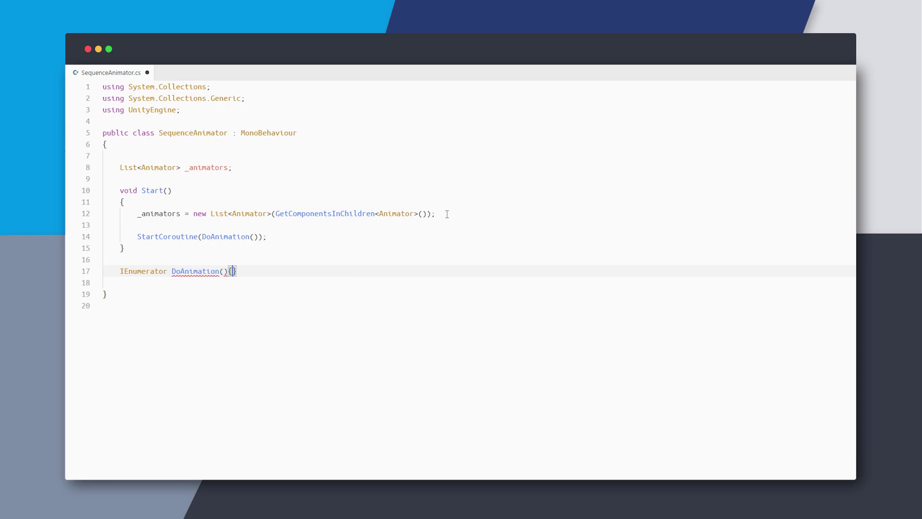
key("Return")
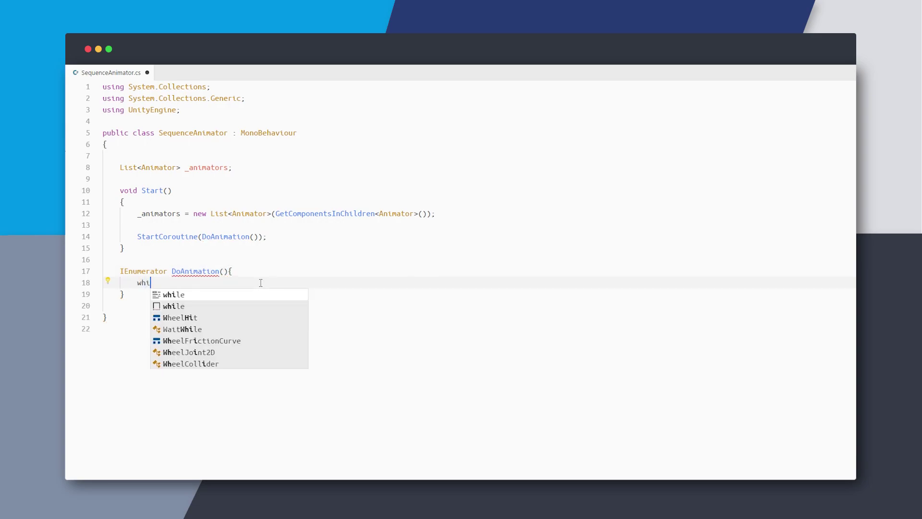
key("Tab")
Inside the while loop, add a foreach loop with var animator in _animators
type("foreach")
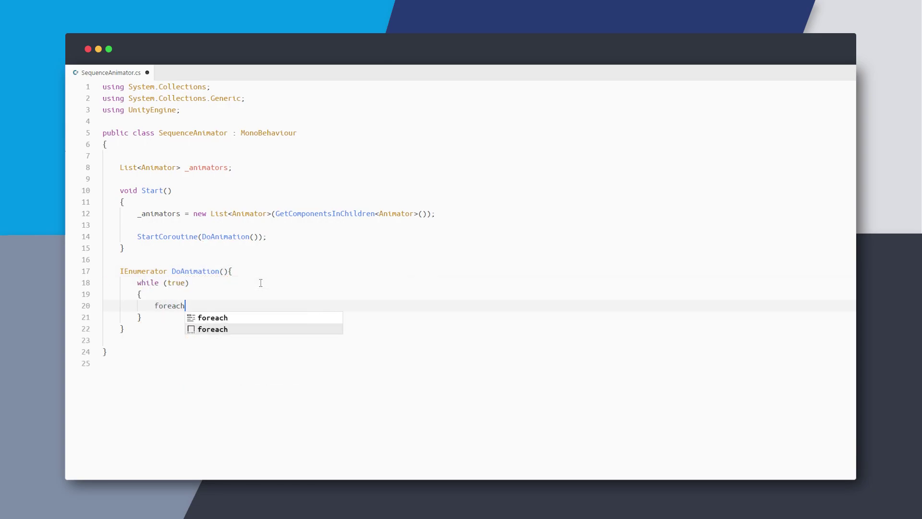
key("Tab")
type("animator")
key("Right")
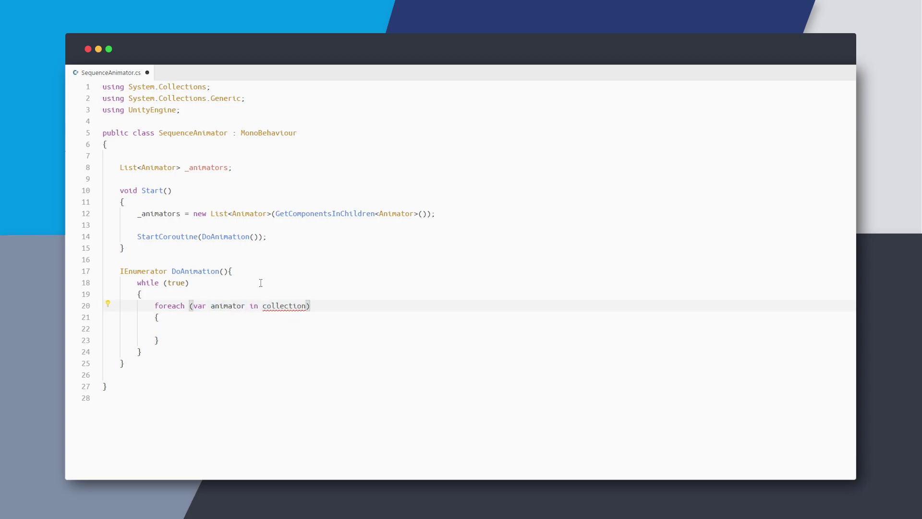
type("_animators")
key("Tab")
Inside the foreach loop, call animator.SetTrigger("DoAnimation");
type("animator.")
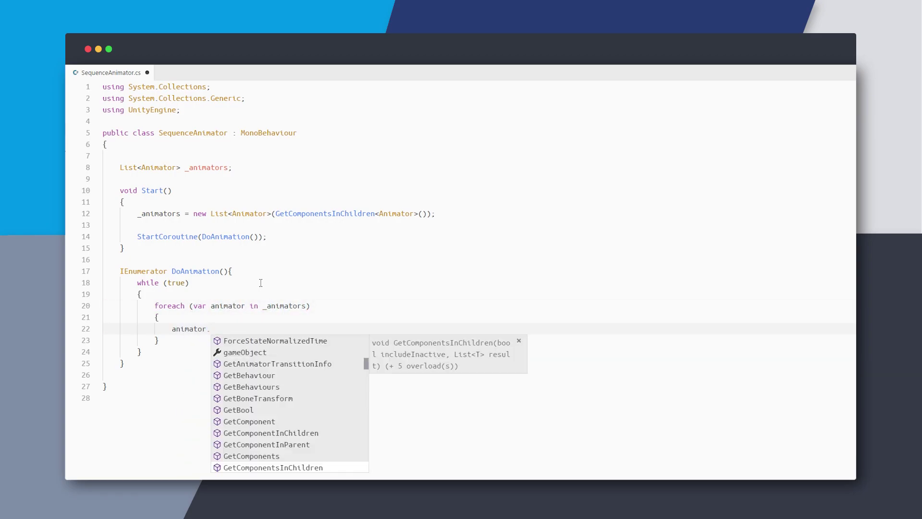
type("Settr")
key("Tab")
type("(\"DoAnimat")
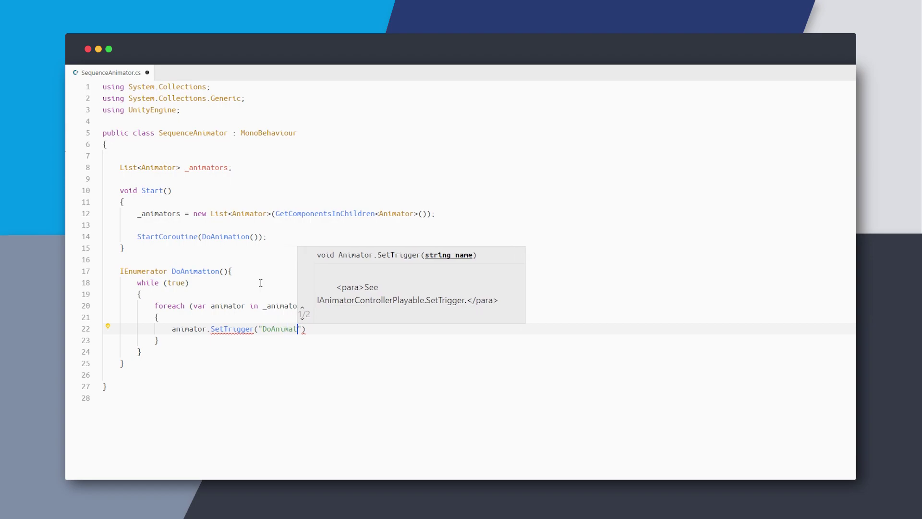
type("ion")
key("End")
Add yield return new WaitForSeconds(2f); after the SetTrigger call and test the scene in Play mode
key("Return")
type("yield return new Wa")
key("Tab")
type("(2")
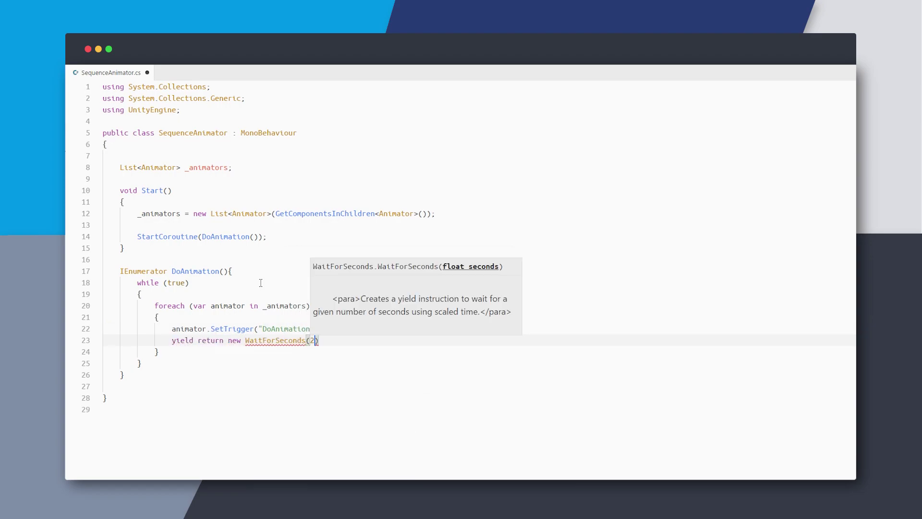
type("f)")
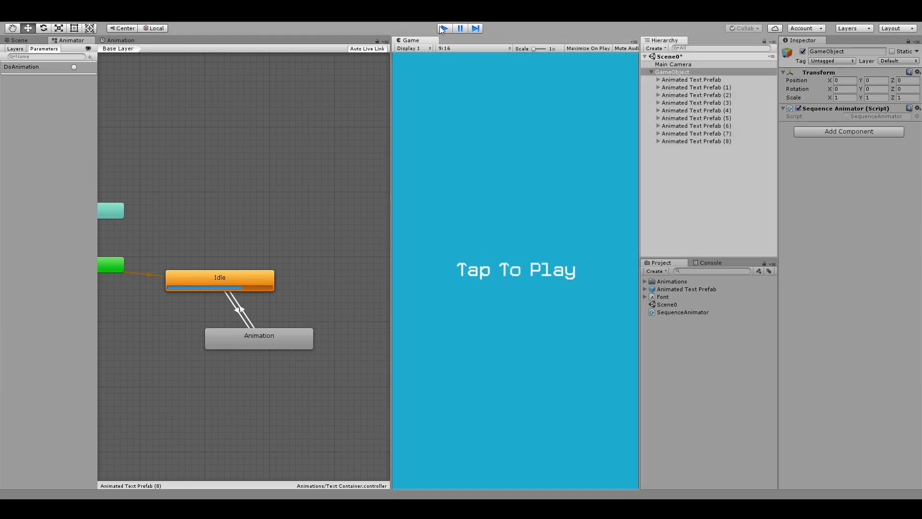
left_click(440, 27)
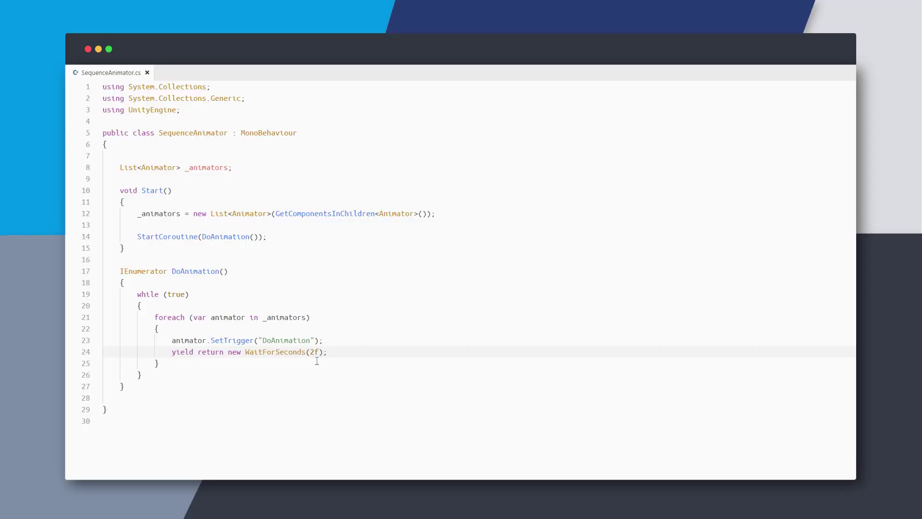
Replace the 2f wait with WaitBetween and declare public float WaitBetween = 0.15f; at the start of the class
double_click(315, 356)
type("WaitBetwe")
left_click(220, 144)
key("Return")
type("public float WaitBetween = 0")
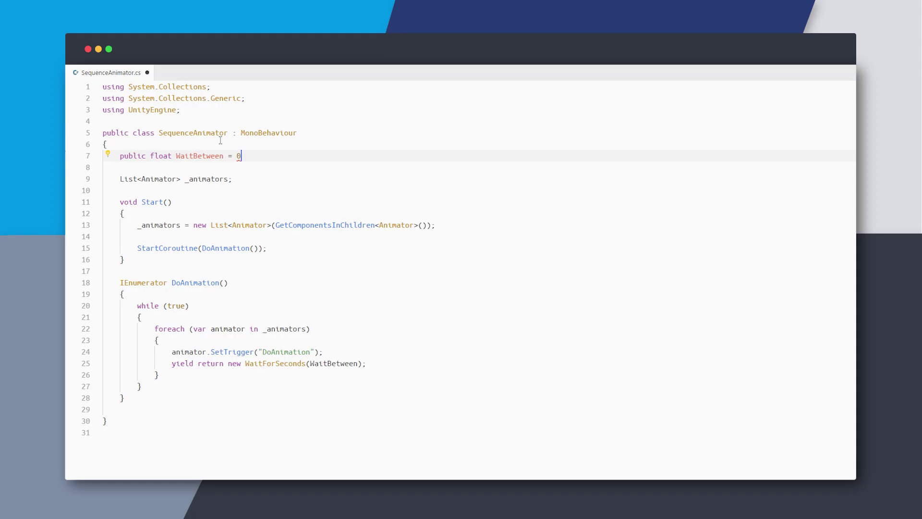
type(".1f;")
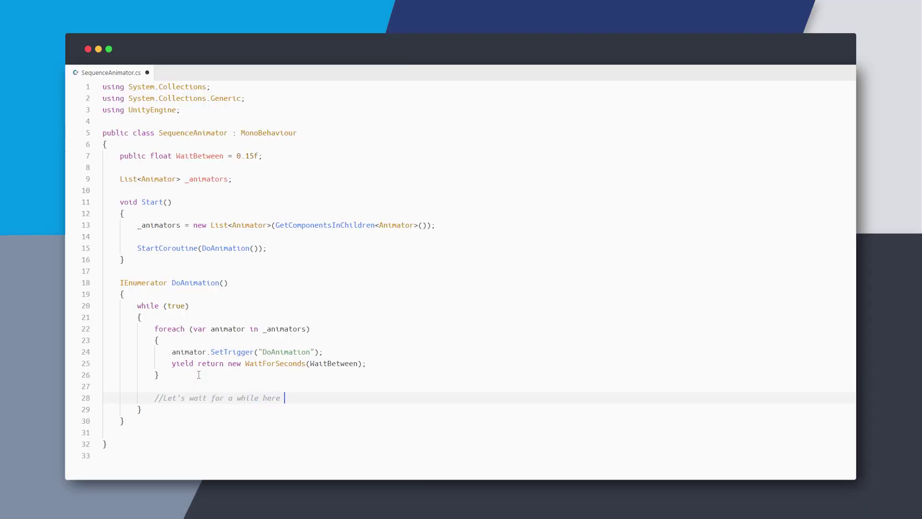
Add yield return new WaitForSeconds(WaitEnd); after the foreach loop and declare a public float WaitEnd of 0.5 below WaitBetween
type("s")
key("shift+Home")
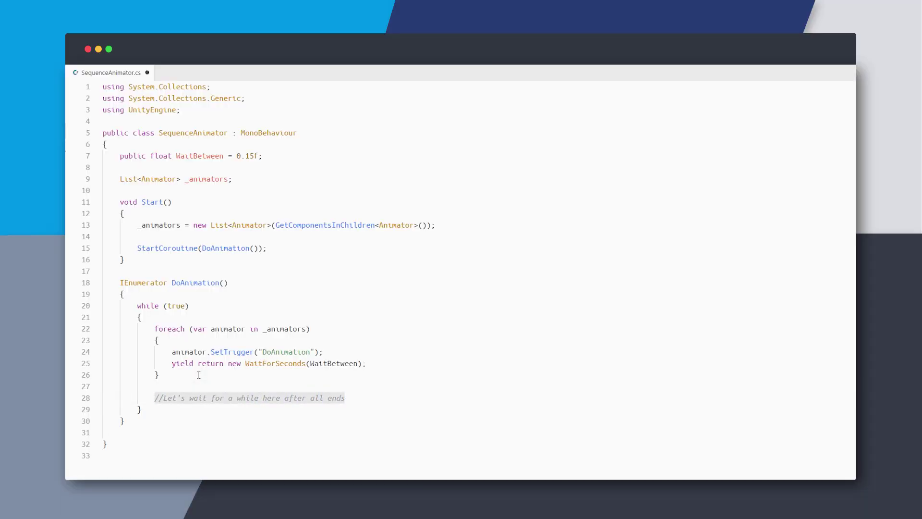
type("yield return n")
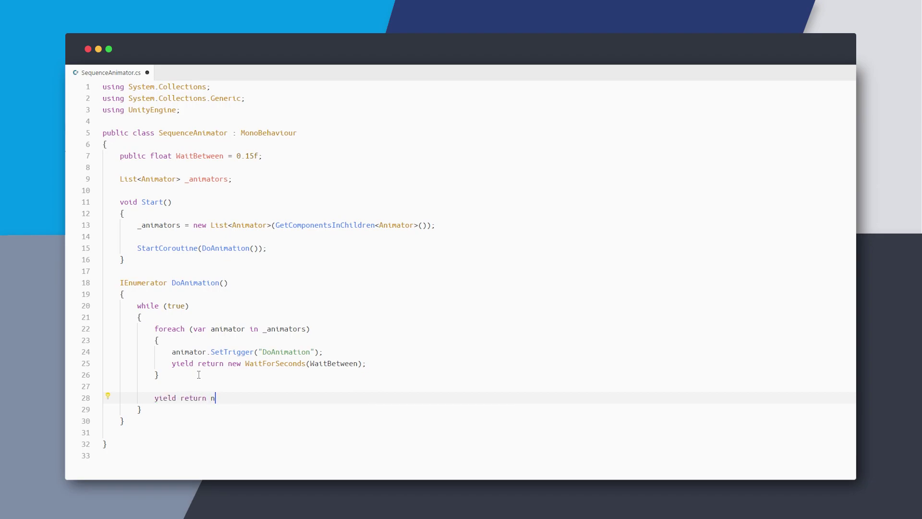
type("ew WaitForSeconds(WaitEnd")
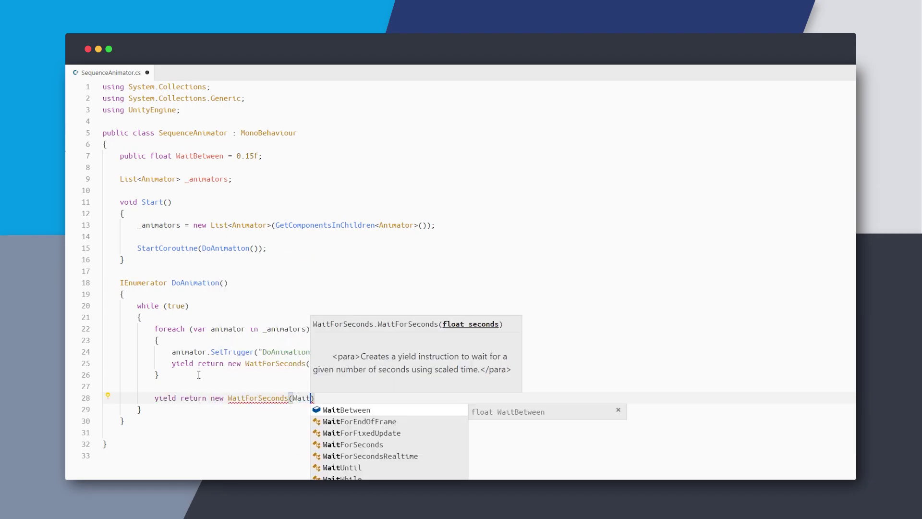
type(");")
left_click(279, 152)
key("Return")
type("public float WaitEnd =")
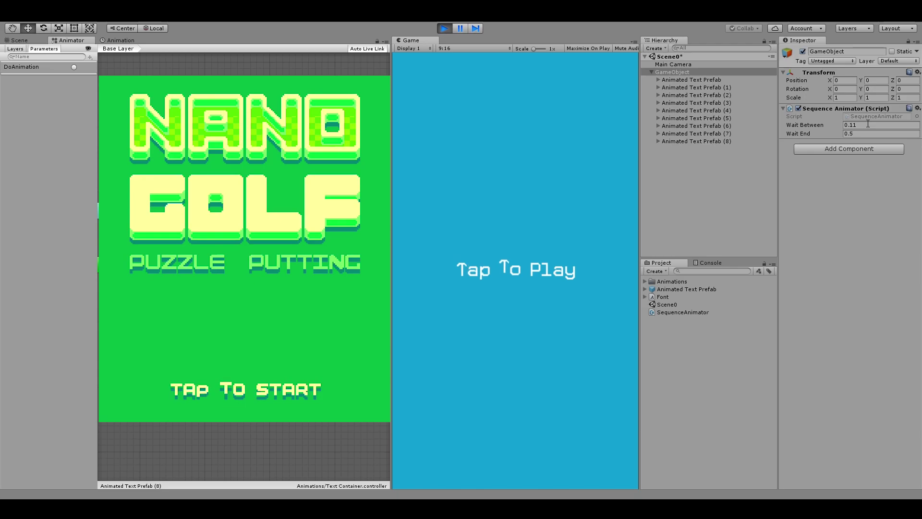
Lower the text's parent GameObject to about Y -2.31 and set its scale to 0.8 on X, Y and Z
left_click_drag(174, 329, 174, 333)
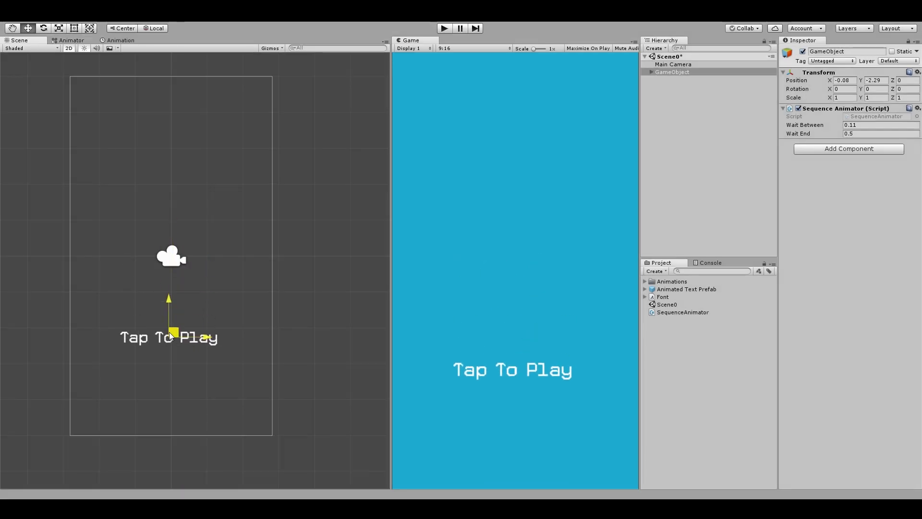
left_click(845, 95)
type("0.8")
key("Tab")
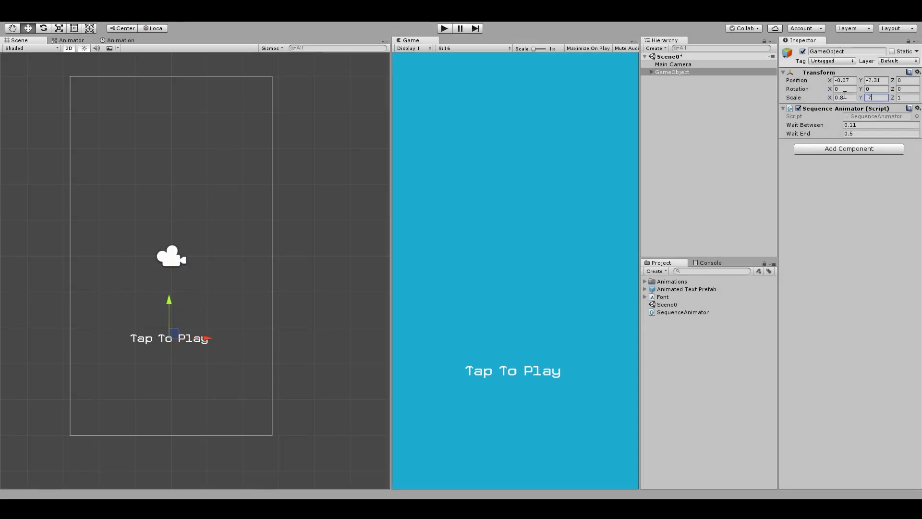
type("0.8")
key("Tab")
type("0.8")
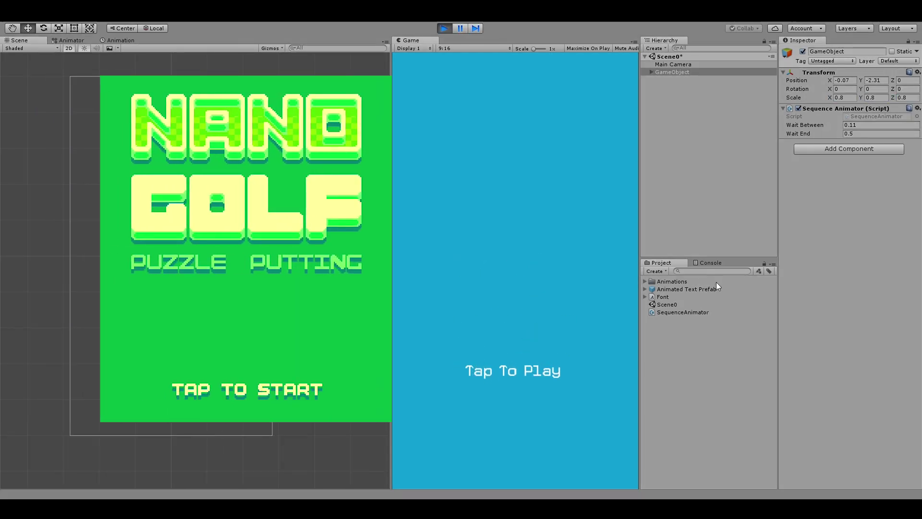
key("ctrl+p")
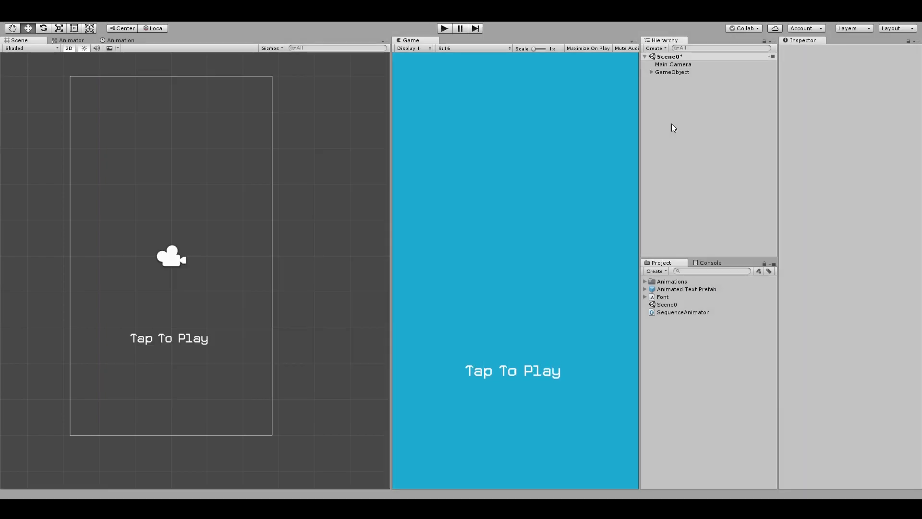
Add a UI Text object to the scene
right_click(664, 111)
mouse_move(695, 264)
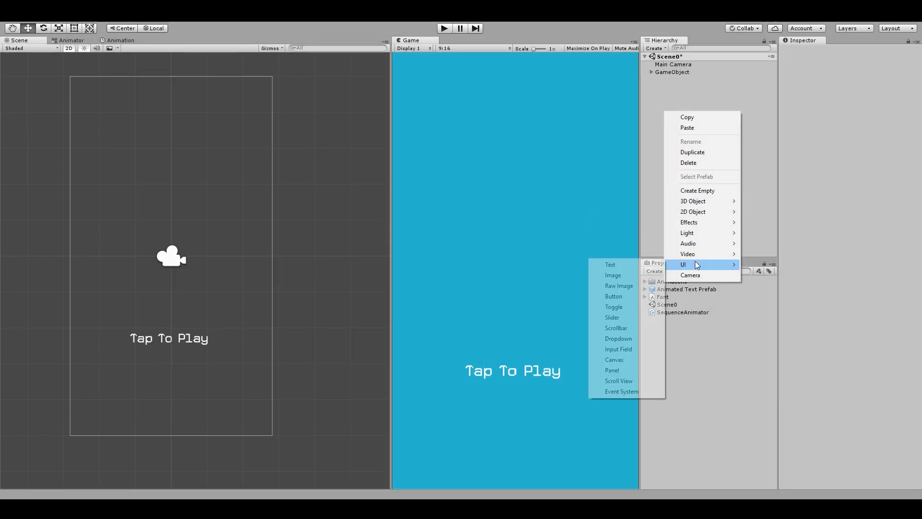
left_click(620, 265)
Create an empty child of the Canvas named Text Container and nest the Text object inside it
right_click(682, 81)
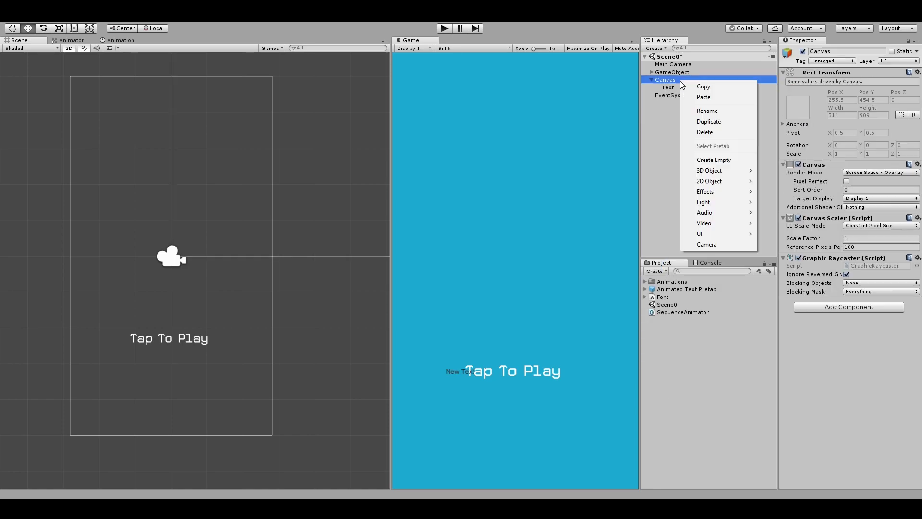
left_click(714, 160)
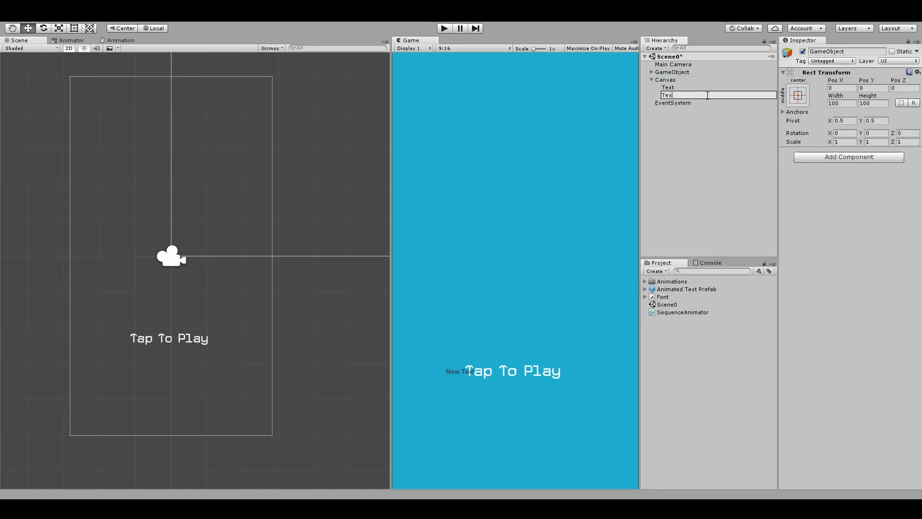
type("Text Container")
key("Return")
left_click_drag(669, 88, 684, 96)
Set the Text object's content to T, coloured white at font size 25, centred horizontally and vertically
left_click(817, 179)
type("T")
left_click(876, 301)
left_click_drag(288, 211, 243, 183)
left_click_drag(807, 224, 827, 226)
left_click(857, 259)
left_click(891, 258)
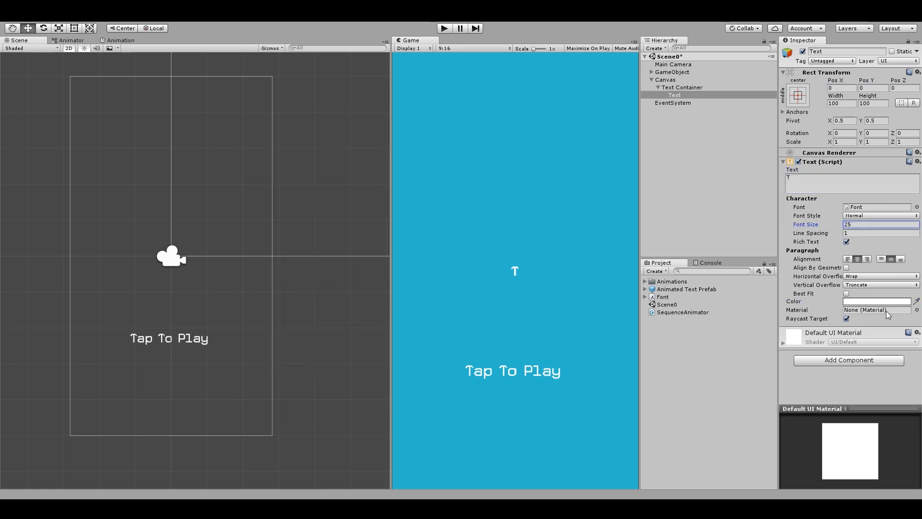
Move Text Container along X to about -143 and add an Animator component to it
double_click(675, 88)
left_click_drag(257, 278, 223, 278)
left_click(818, 161)
type("animator")
key("Return")
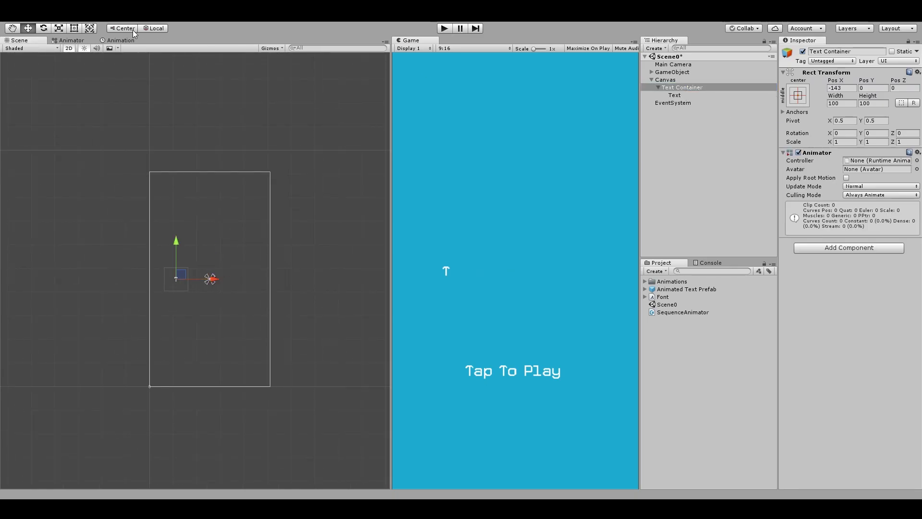
Create a new animation clip named SlideUp-UI for Text Container
left_click(118, 40)
left_click(260, 280)
type("Slide")
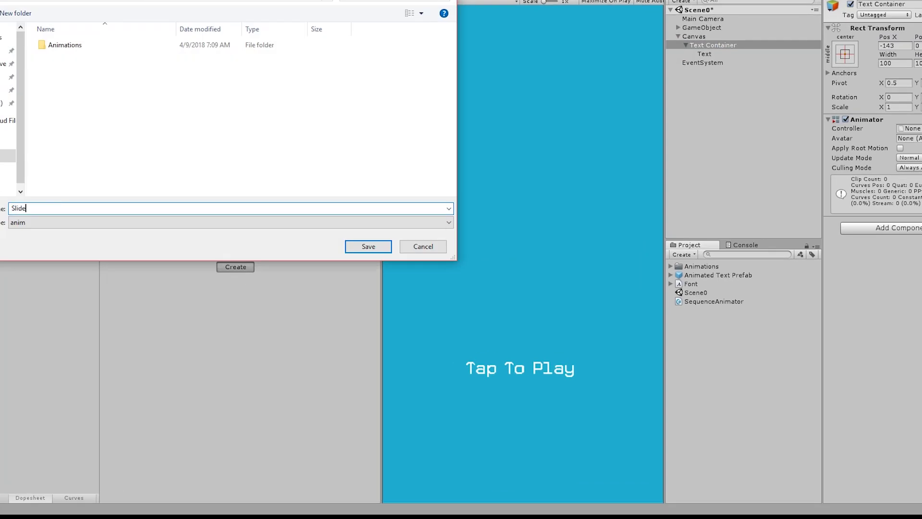
type("Up-UI")
key("Return")
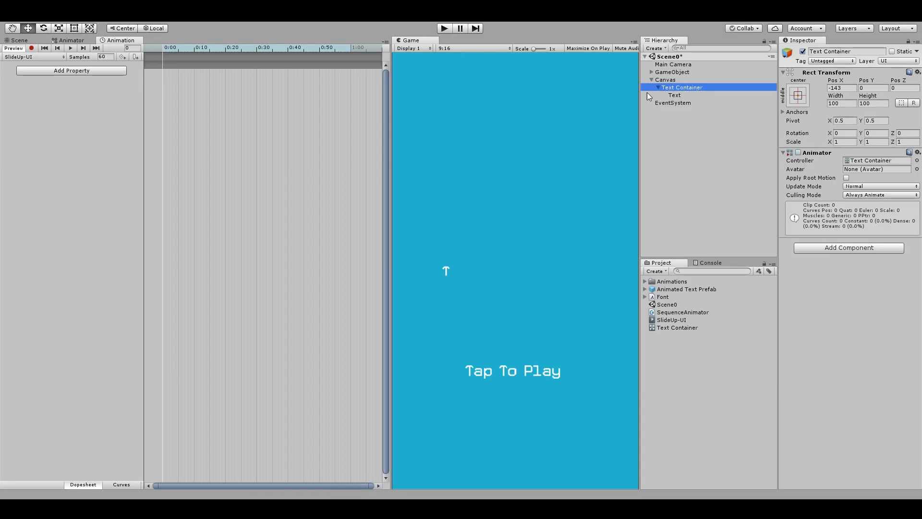
Add the child Text's Anchored Position as an animated property of the SlideUp-UI clip
left_click(97, 72)
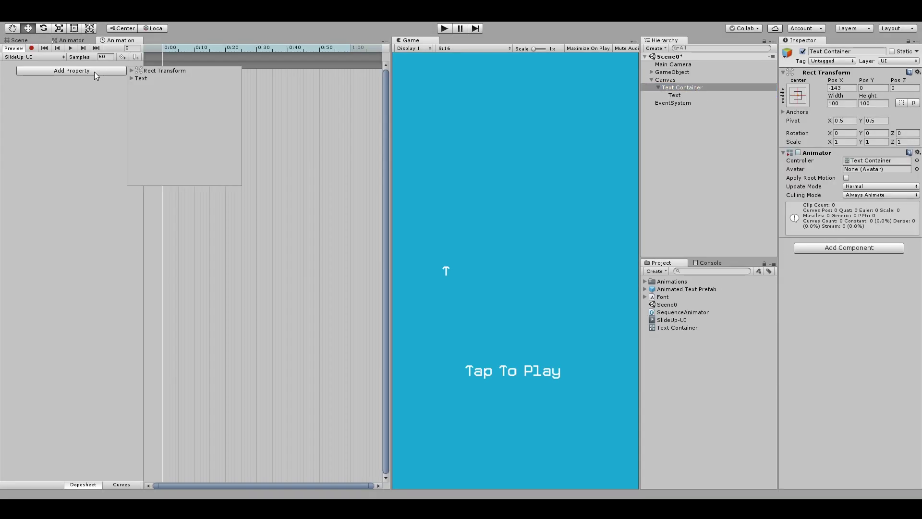
left_click(136, 79)
left_click(138, 95)
left_click(236, 117)
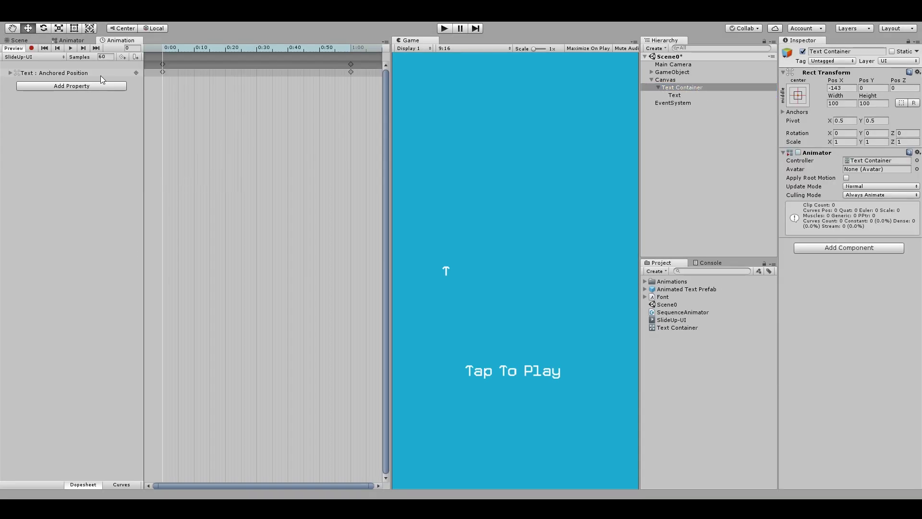
Move the clip's end keyframes to frame 10 and key the Text's Y position at about 15.62 on frame 5
left_click_drag(351, 72, 194, 71)
left_click(178, 48)
left_click(31, 48)
left_click(674, 95)
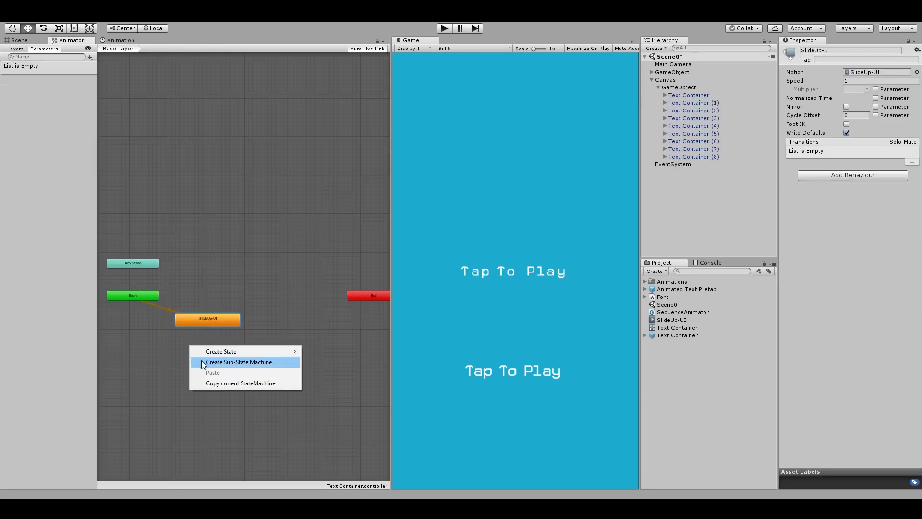
Create an Idle state in the Text Container animator controller and make it the default state, arranging it above SlideUp-UI
left_click(200, 359)
left_click(824, 52)
type("Idle")
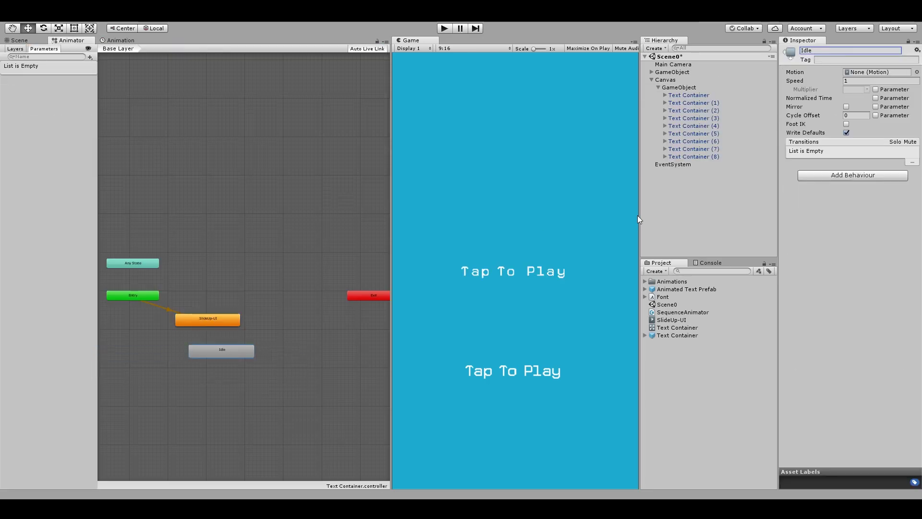
right_click(229, 346)
left_click(253, 361)
left_click_drag(232, 352, 195, 341)
left_click_drag(211, 319, 226, 377)
Make transitions from Idle to SlideUp-UI and from SlideUp-UI back to Idle
right_click(196, 341)
left_click(216, 346)
left_click(223, 377)
right_click(226, 375)
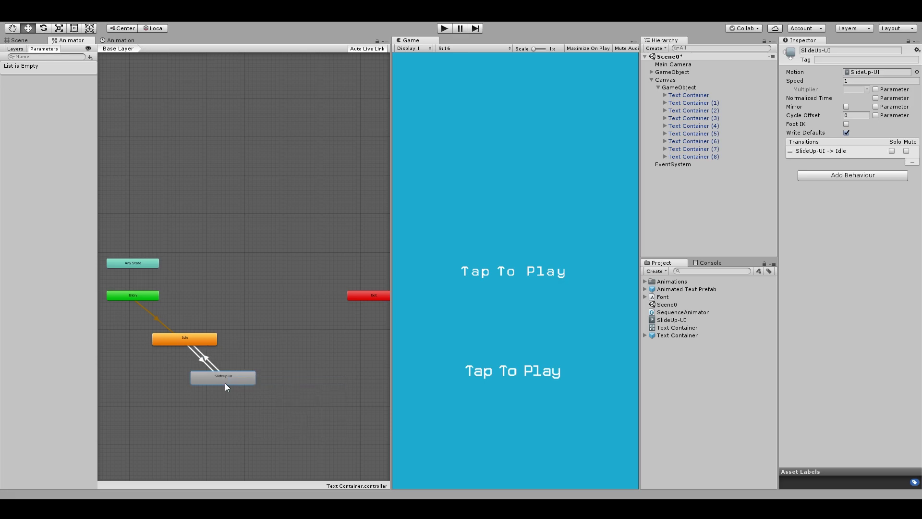
Add a trigger parameter named DoAnimation and use it as the condition of the Idle to SlideUp-UI transition
left_click(201, 358)
left_click(90, 57)
left_click(98, 90)
type("DoAnimation")
key("Return")
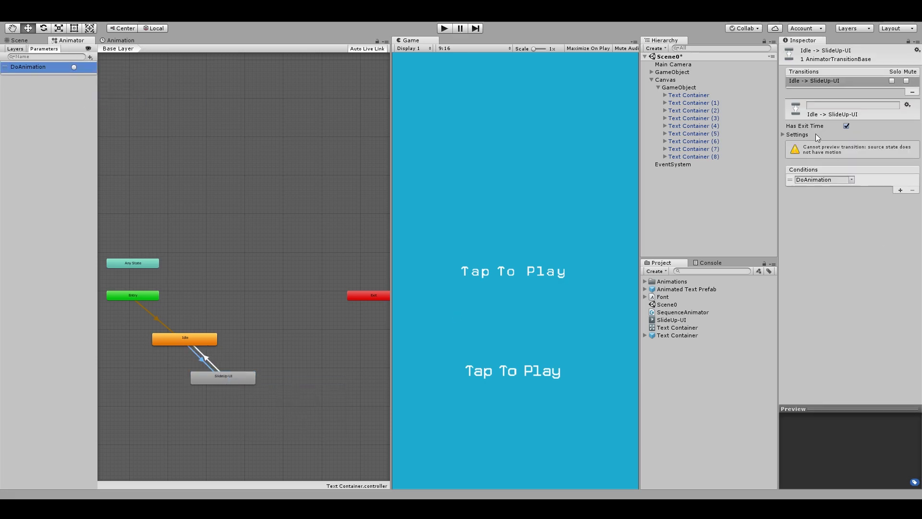
left_click(208, 359)
left_click(672, 320)
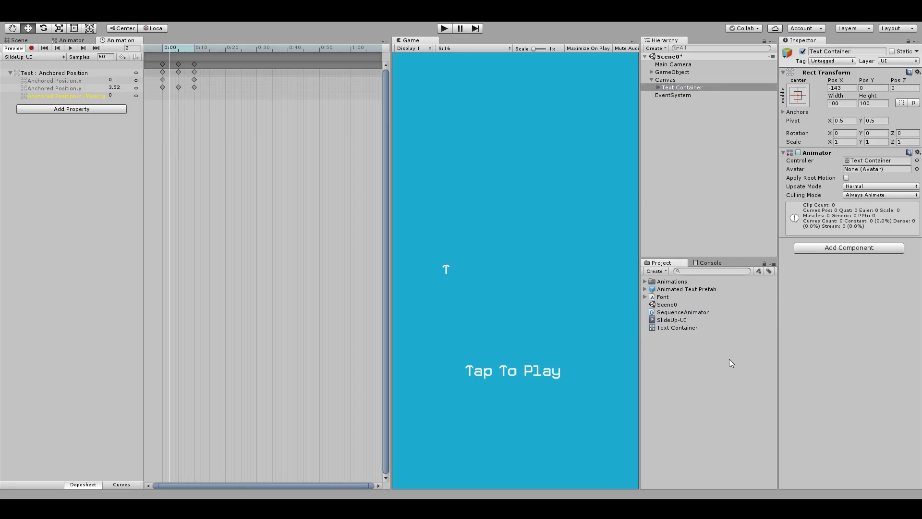
Create an empty object under the Canvas as the parent of Text Container and duplicate the container
right_click(665, 78)
left_click(702, 161)
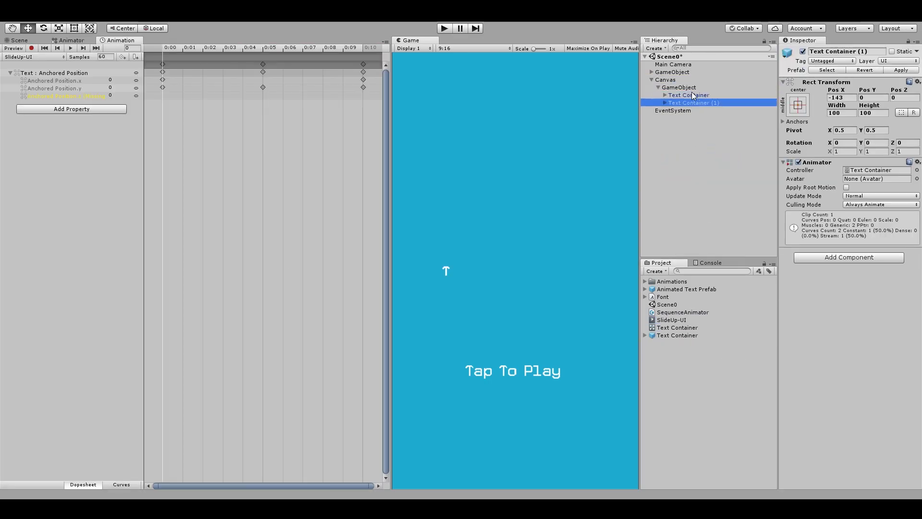
key("ctrl+d")
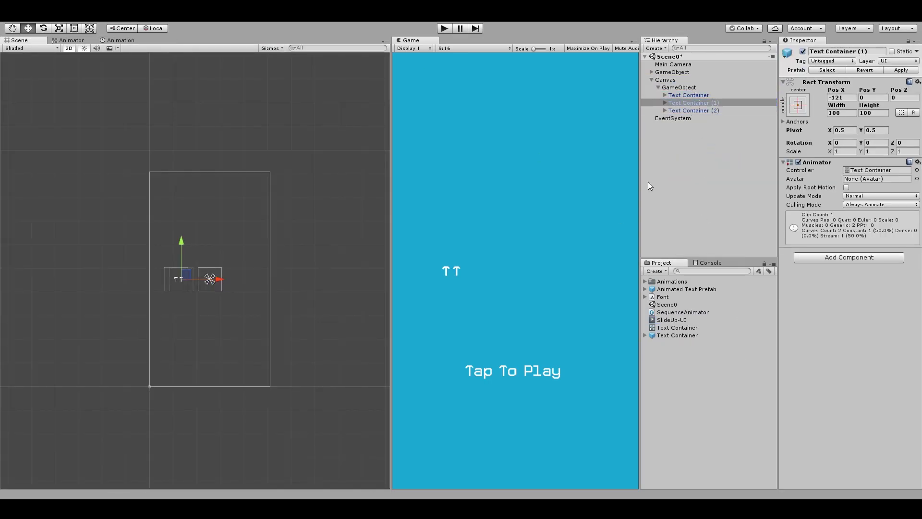
key("ctrl+d")
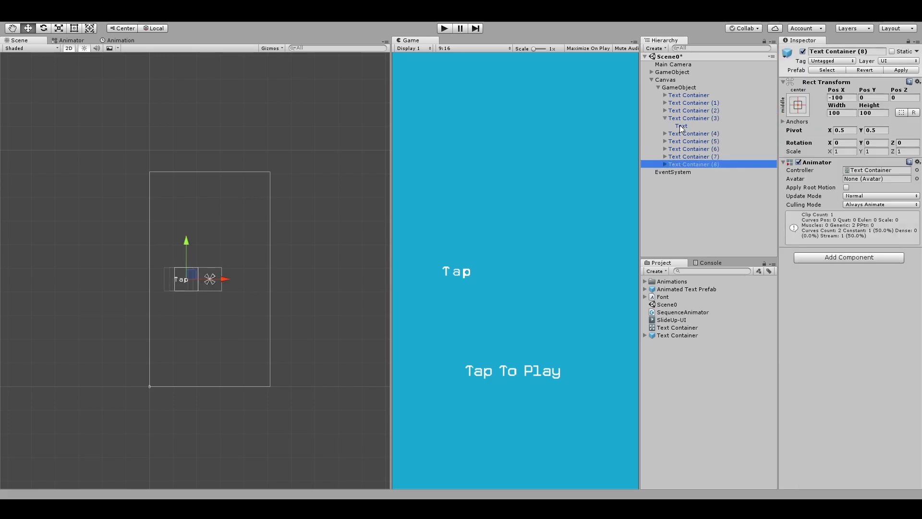
Duplicate and space out the Text Containers, setting their letters to spell Tap To Play
left_click(693, 118)
left_click(693, 133)
left_click_drag(229, 277, 248, 276)
left_click(694, 165)
left_click(682, 126)
type("ToP")
left_click(681, 172)
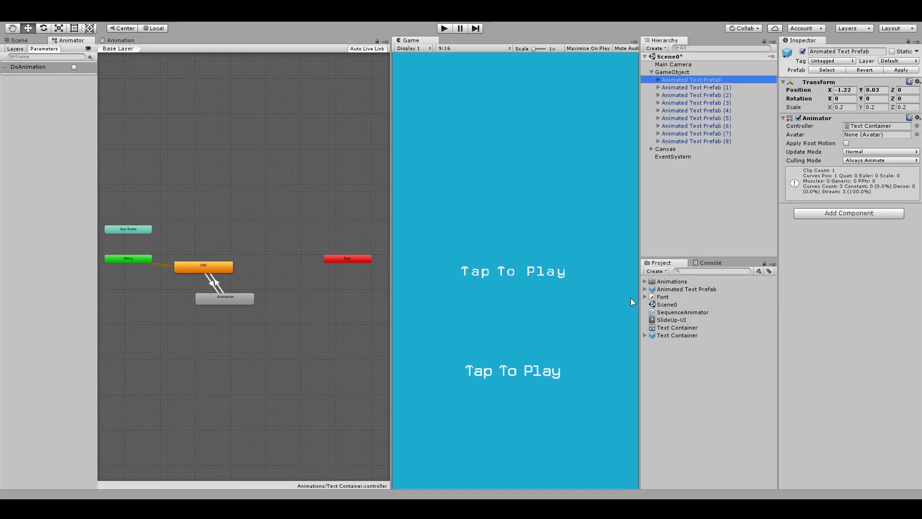
Duplicate the SlideUp clip as ScaleUp in the Animations folder and place an Animated Text Prefab instance in the scene
left_click(859, 126)
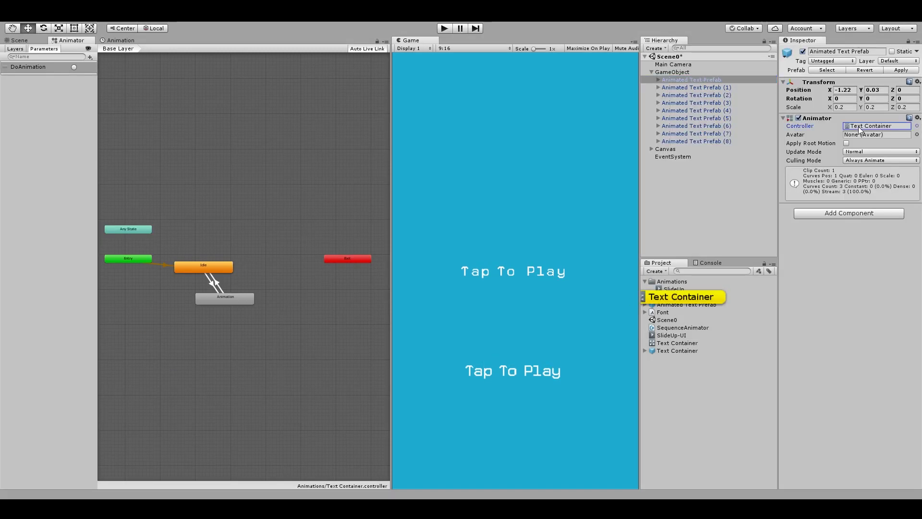
left_click(234, 297)
left_click(674, 289)
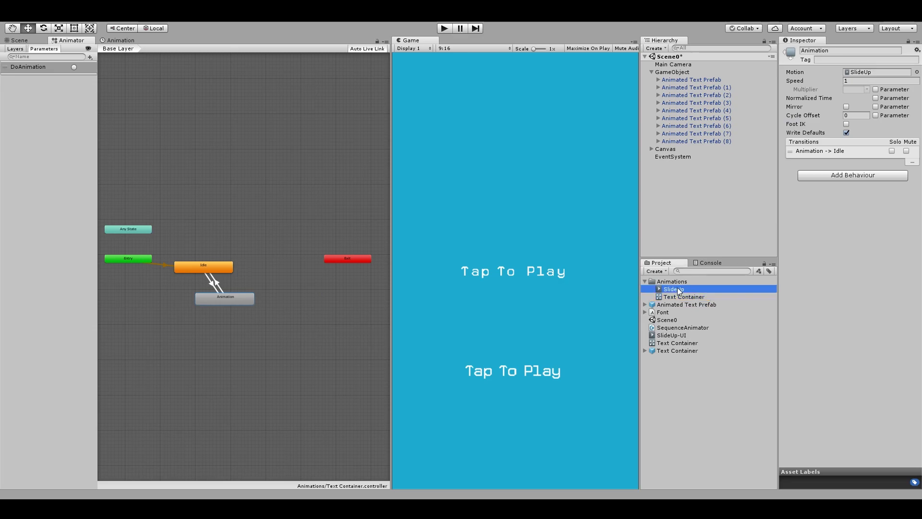
key("ctrl+d")
key("F2")
type("ScaleUp")
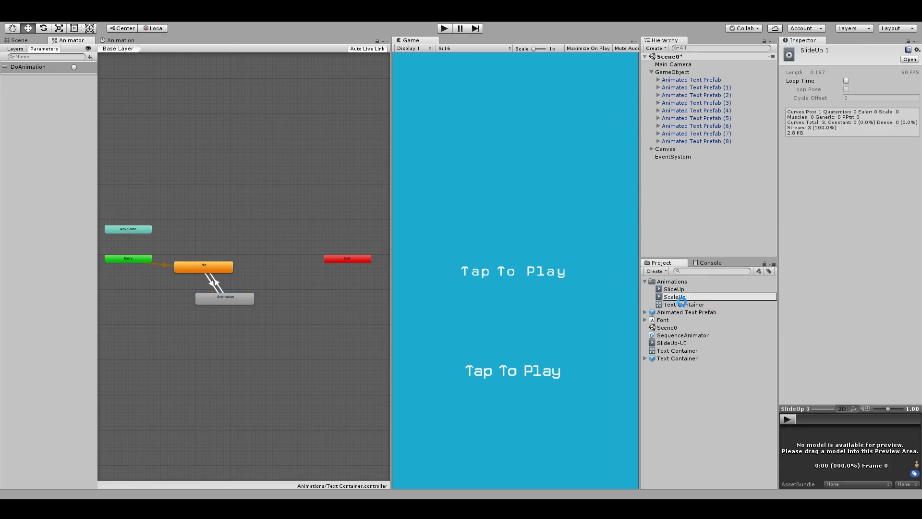
key("Return")
left_click_drag(685, 312, 699, 197)
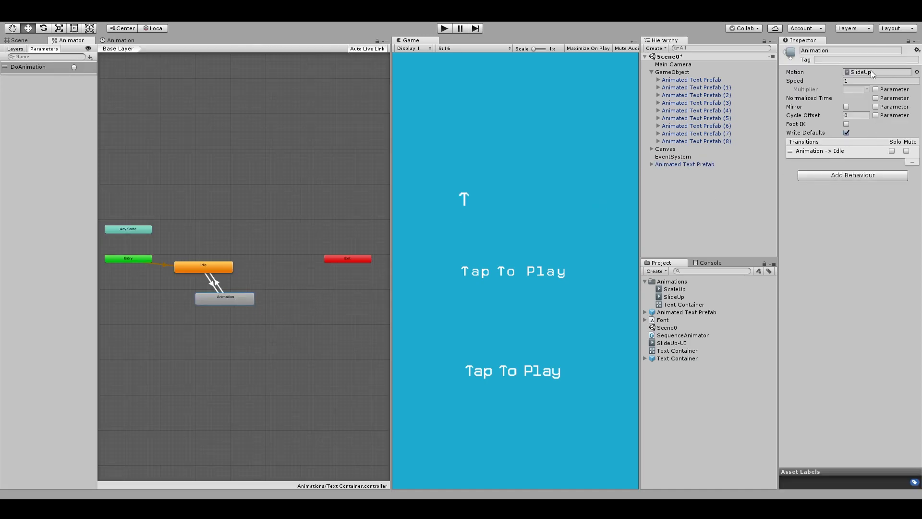
Assign the ScaleUp clip as the Animation state's motion and add the Text object's Scale property to that clip
left_click_drag(670, 292, 750, 219)
left_click_drag(843, 84, 859, 77)
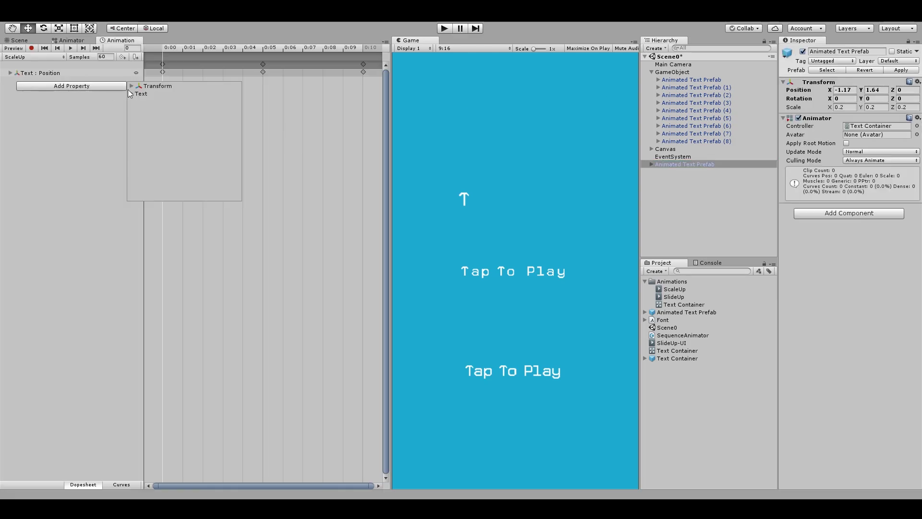
left_click(130, 96)
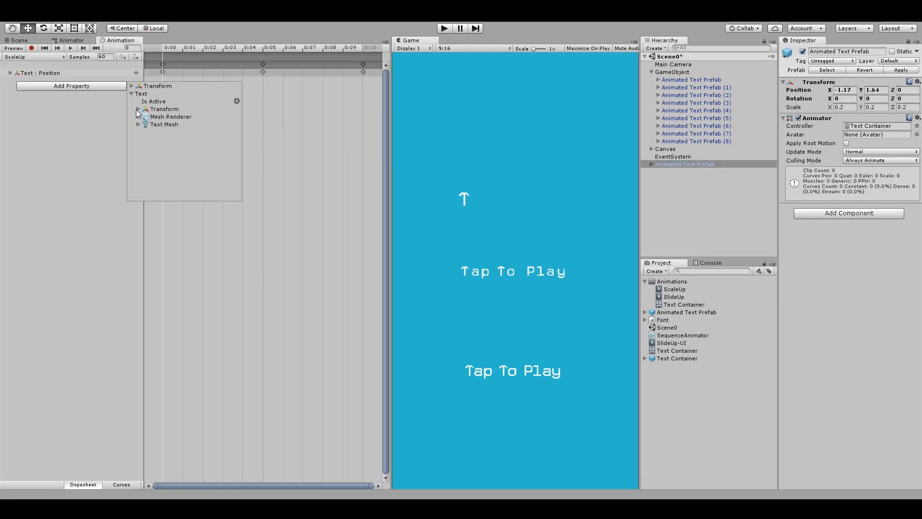
double_click(154, 129)
Key the Text scale at frame 5 of the ScaleUp clip with X, Y and Z set to 1.4
left_click_drag(242, 47, 263, 47)
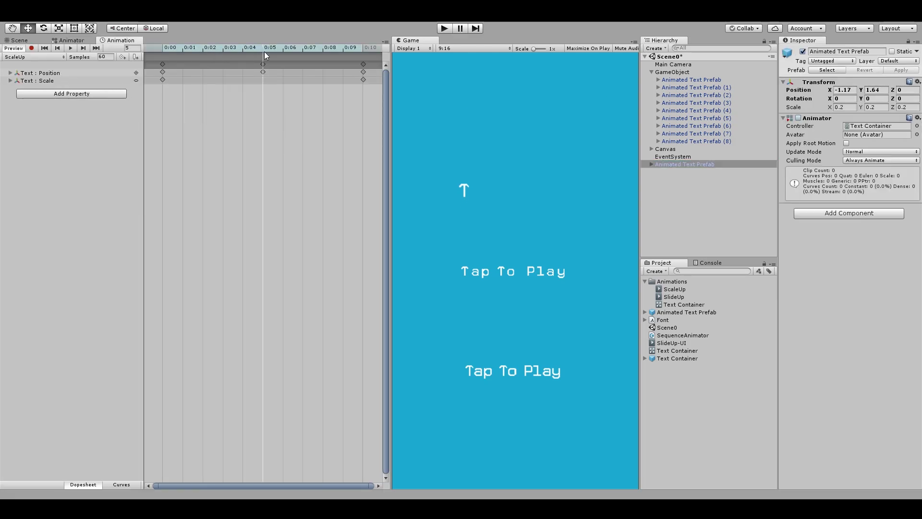
left_click(11, 81)
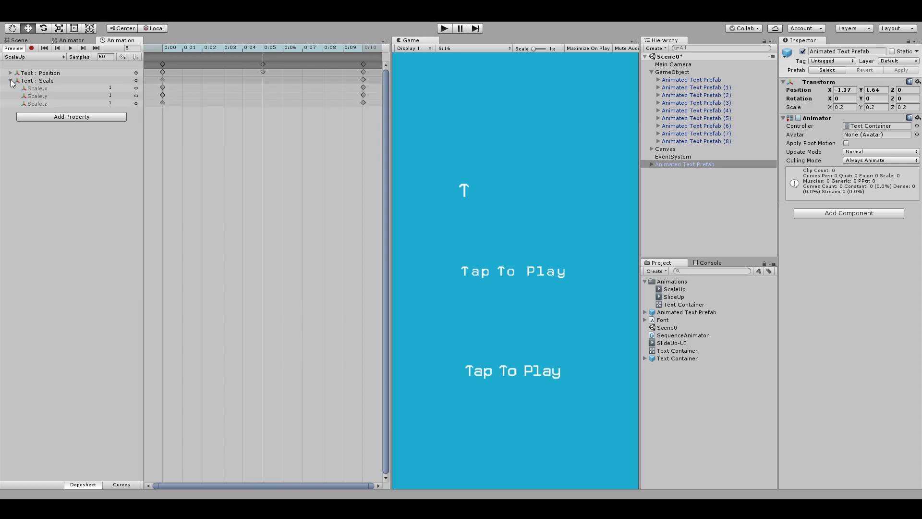
left_click(118, 95)
left_click(114, 103)
Remove the Text Position property from the ScaleUp clip and delete the extra Animated Text Prefab instance from the scene
right_click(92, 74)
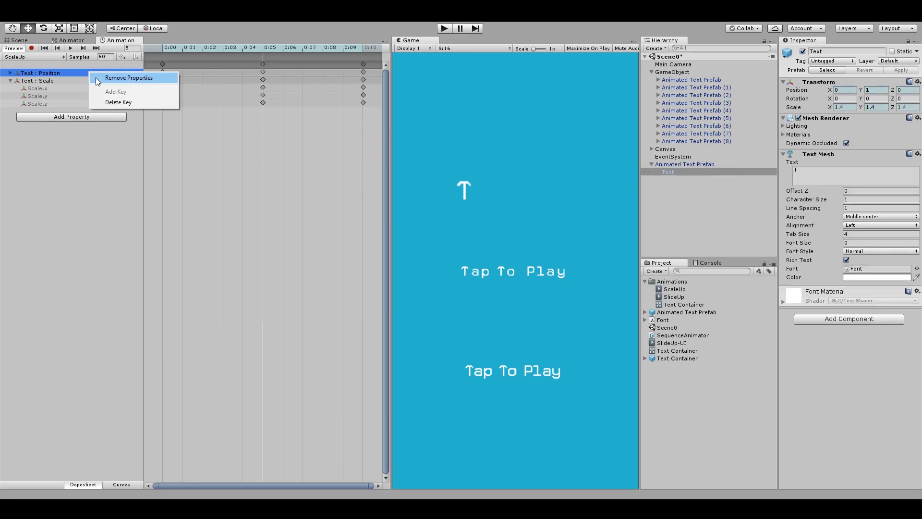
left_click(117, 77)
left_click(694, 165)
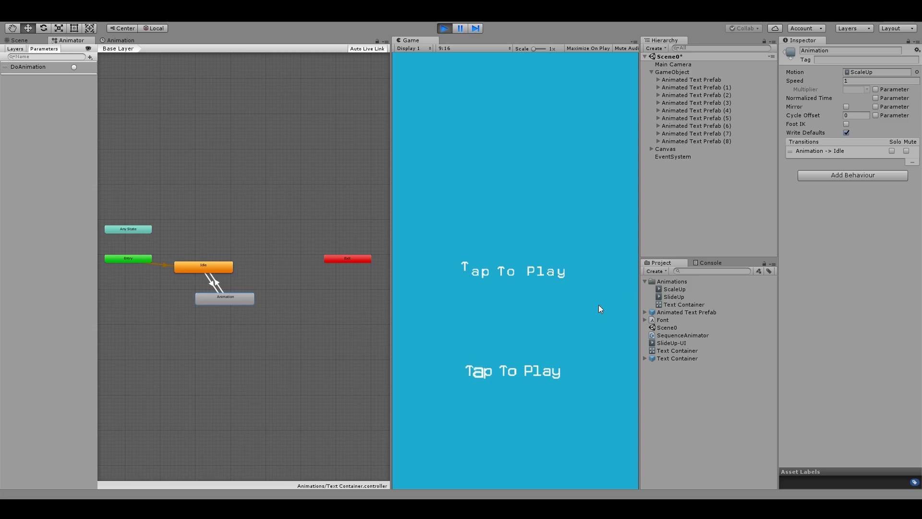
Switch the motion of the Animation state in the Text Container controller to SlideUp and stop play mode
left_click(677, 305)
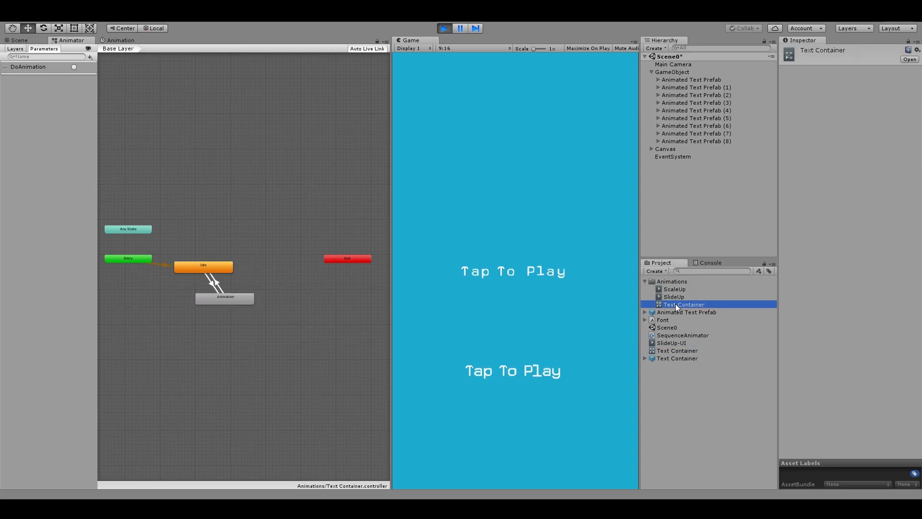
left_click(227, 301)
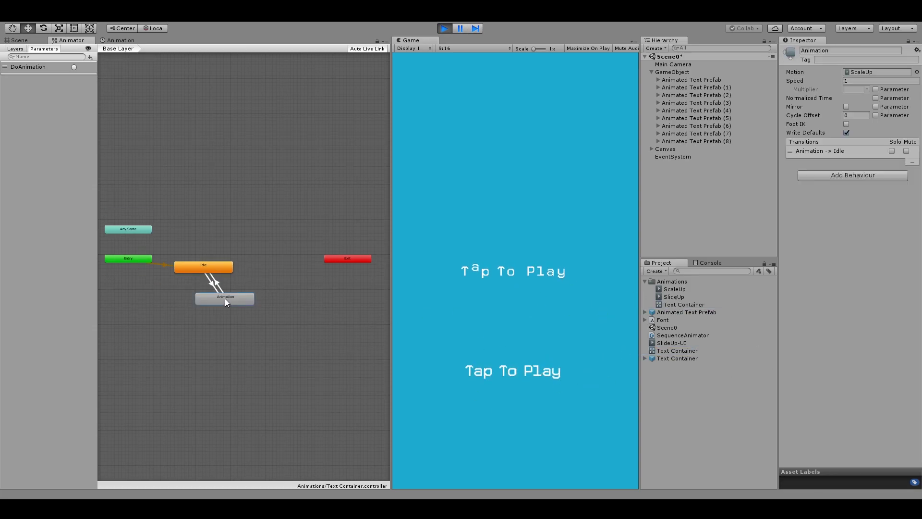
left_click_drag(715, 298, 878, 72)
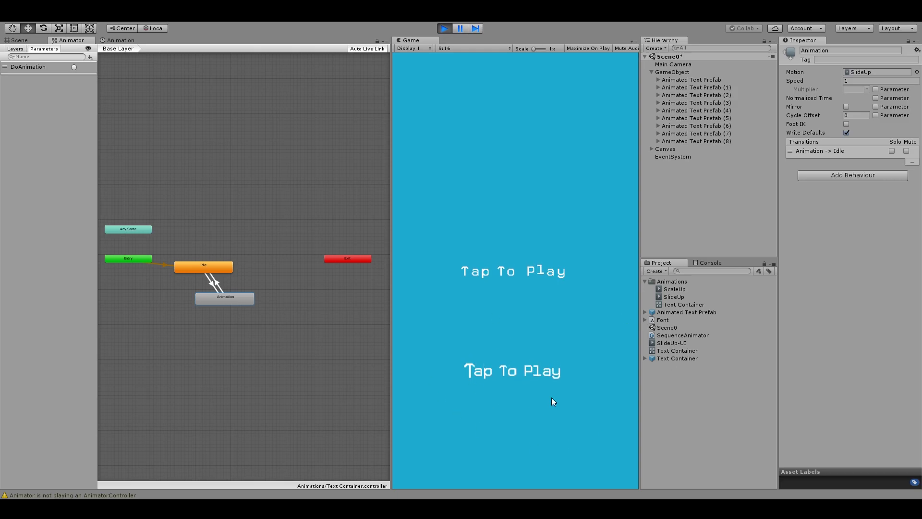
key("ctrl+p")
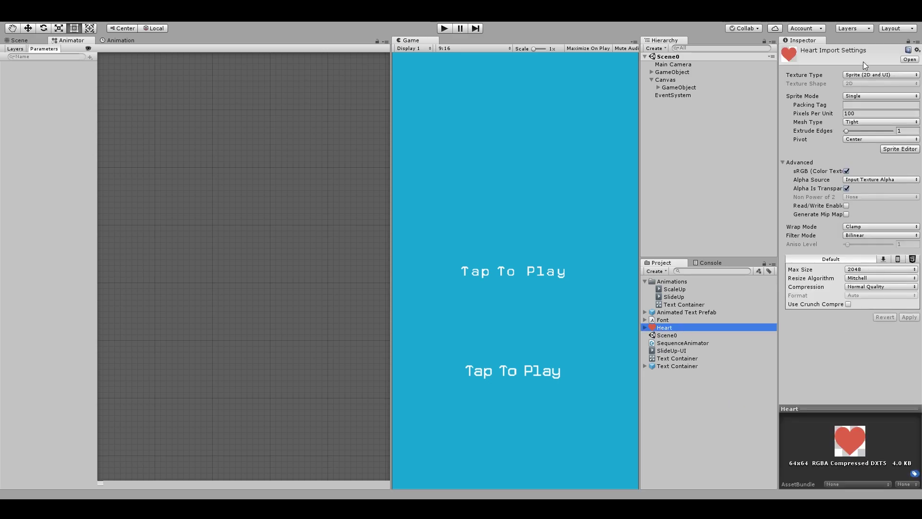
Change the Heart sprite's Pixels Per Unit and apply the import settings
left_click(868, 114)
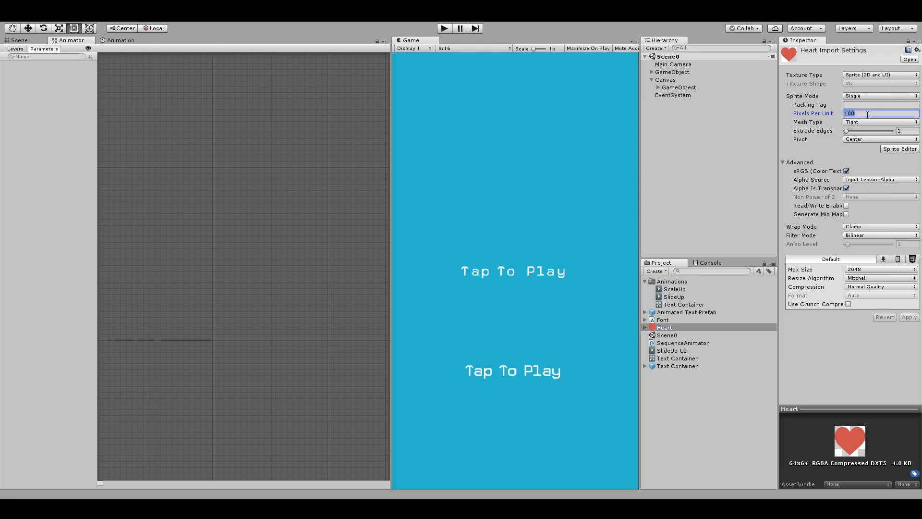
type("64")
left_click(906, 317)
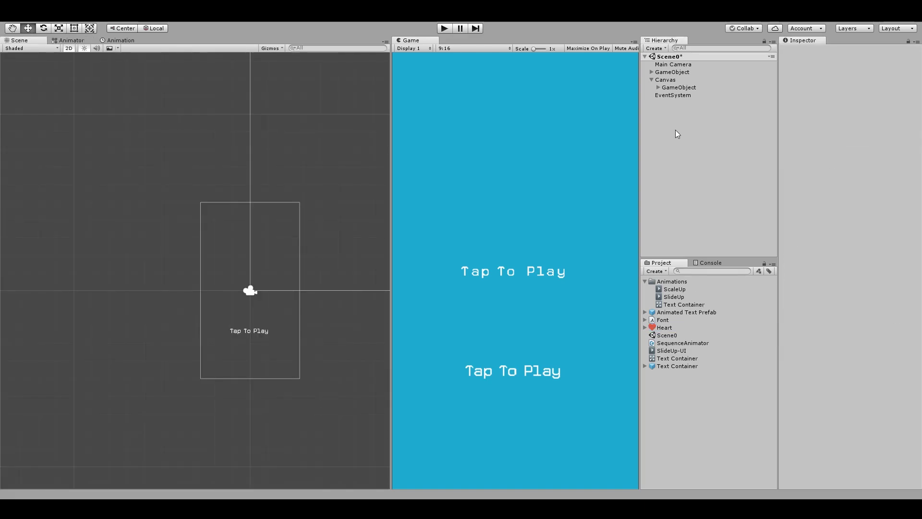
Create an empty object in the scene and rename it Sprite Container
right_click(676, 130)
left_click(702, 210)
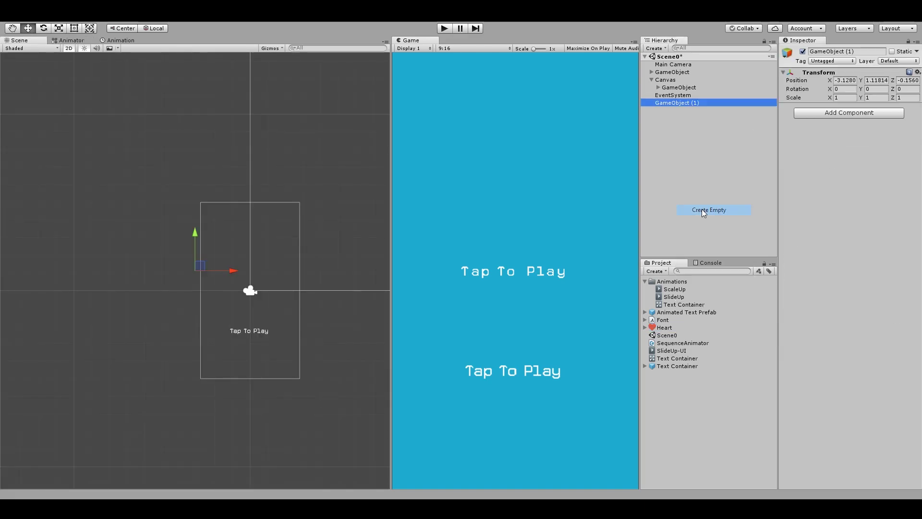
left_click_drag(199, 268, 200, 388)
double_click(677, 73)
scroll(202, 255, "down", 10)
left_click(696, 104)
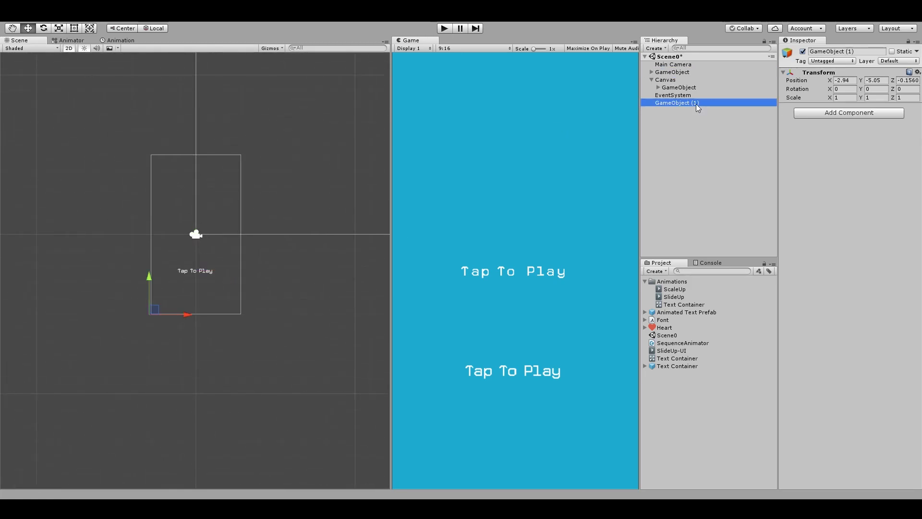
left_click(696, 104)
type("Sprite Container")
key("Return")
Move Sprite Container up within the camera frame and add the Heart sprite as its child
left_click_drag(154, 311, 170, 240)
left_click(752, 181)
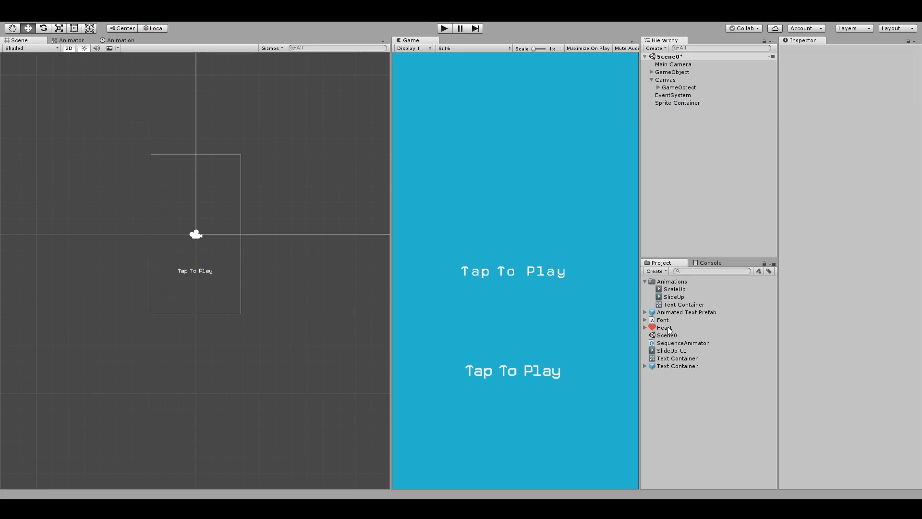
left_click_drag(670, 330, 677, 103)
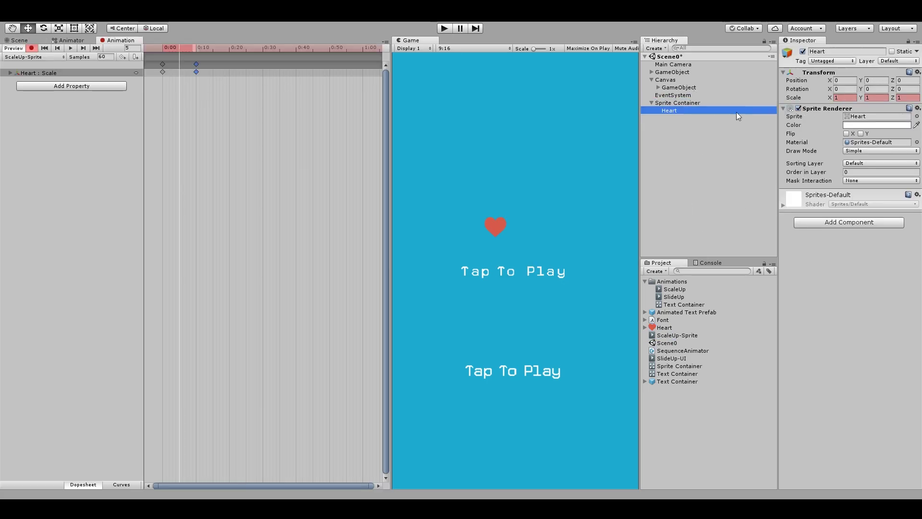
Key an enlarged X, Y and Z scale for the Heart at frame 5 of the ScaleUp-Sprite clip
left_click(846, 98)
key("Tab")
key("Tab")
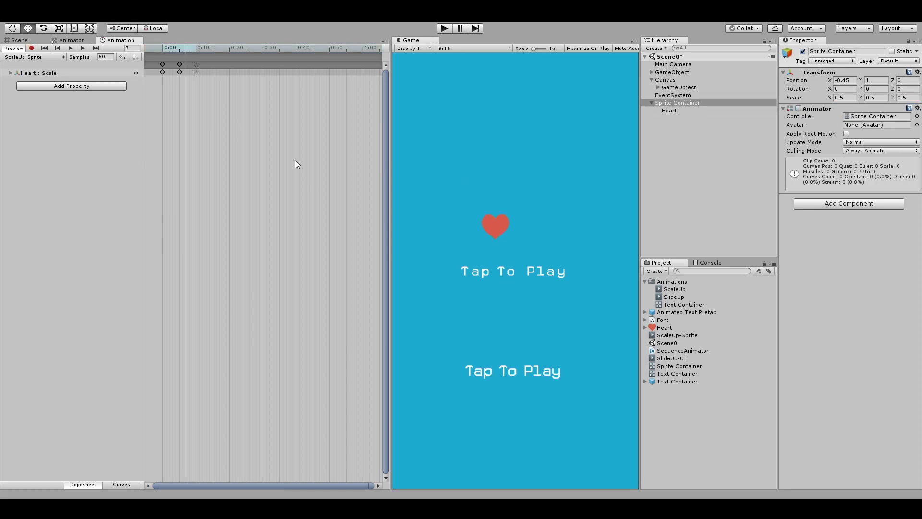
Save Sprite Container as a prefab in the project and place it under an empty parent object
left_click(651, 103)
left_click_drag(677, 103, 710, 417)
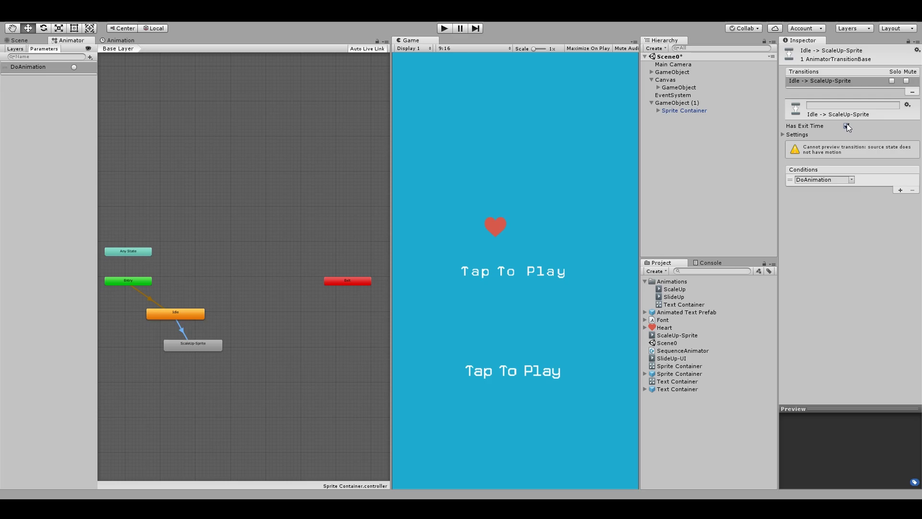
right_click(675, 102)
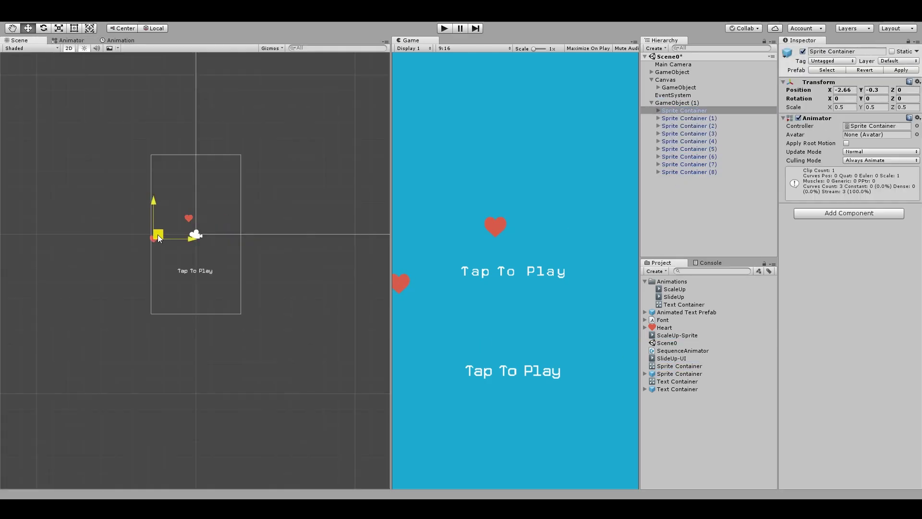
Duplicate the Sprite Container up to copy 23 and arrange the hearts around the border of the camera frame
left_click(192, 159)
left_click(688, 187)
left_click_drag(235, 154, 208, 306)
left_click(682, 225)
key("ctrl+d")
left_click(689, 238)
left_click(694, 245)
left_click_drag(212, 301, 159, 294)
left_click(694, 253)
key("ctrl+d")
key("ctrl+d")
key("ctrl+d")
left_click(694, 238)
Play the scene and set the hearts' Sequence Animator to Wait Between 0.05 and Wait End 0.1
key("ctrl+p")
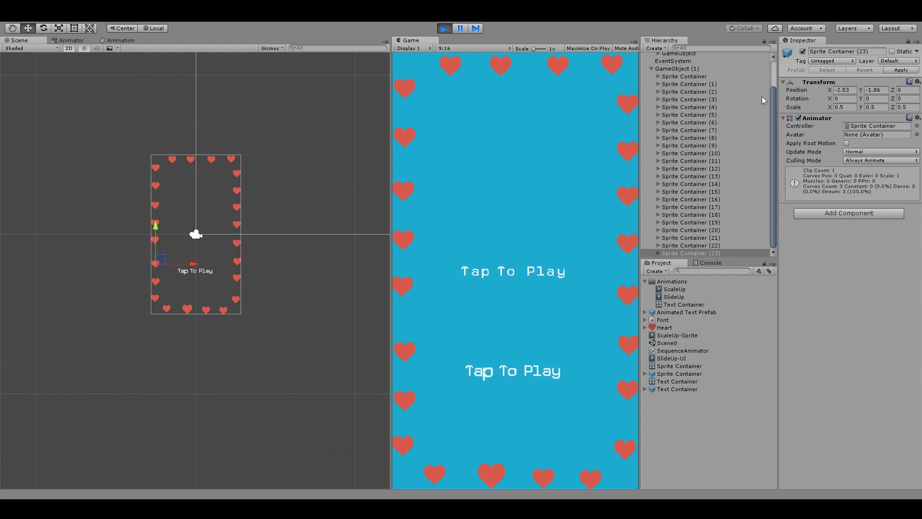
left_click(703, 69)
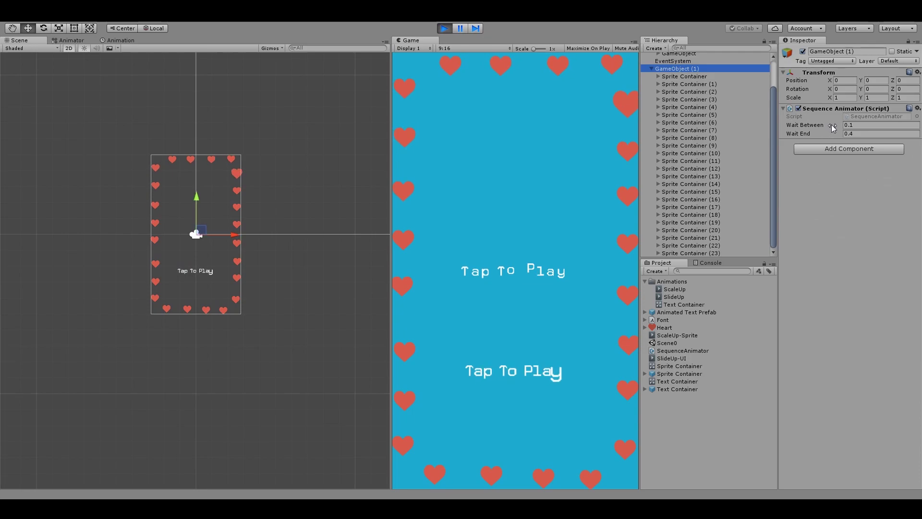
left_click(873, 125)
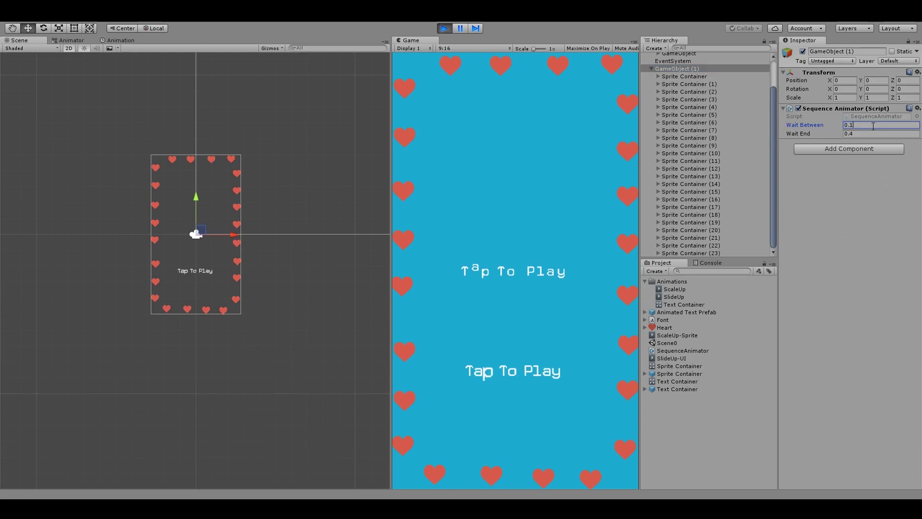
key("BackSpace")
type("95")
type("05")
key("Tab")
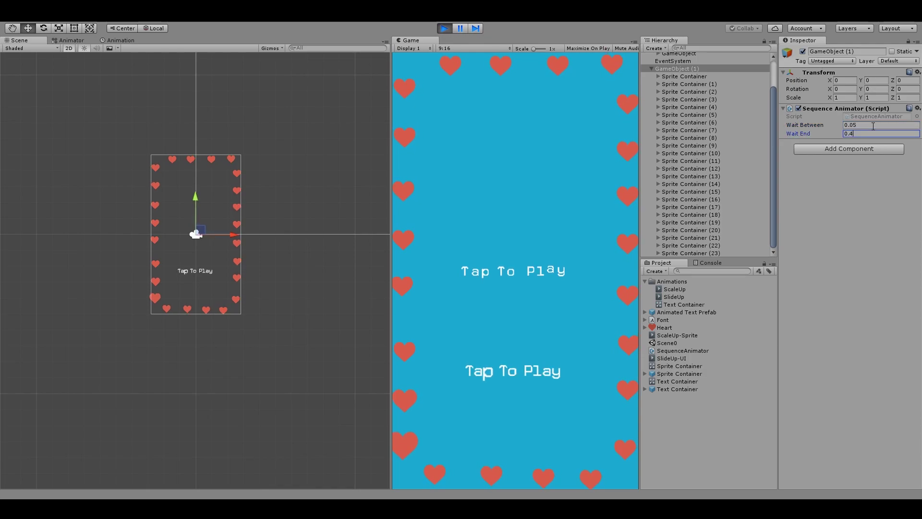
key("BackSpace")
type("1")
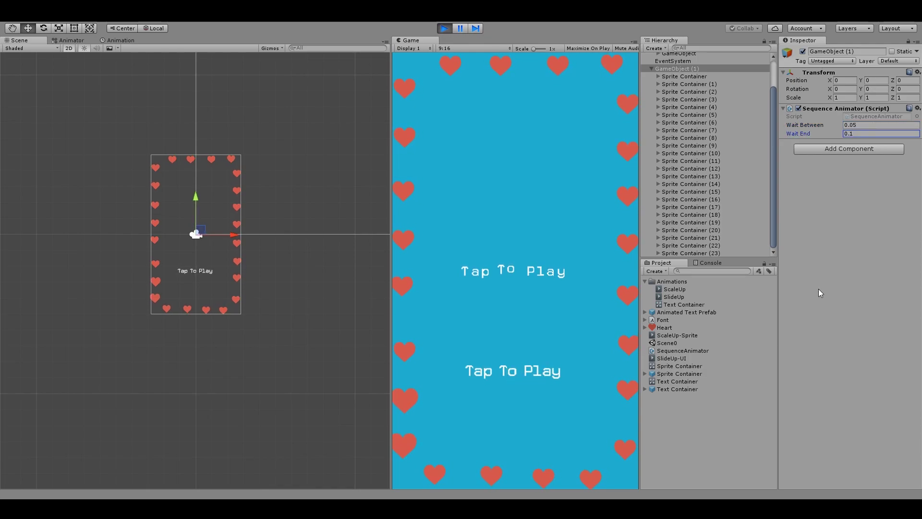